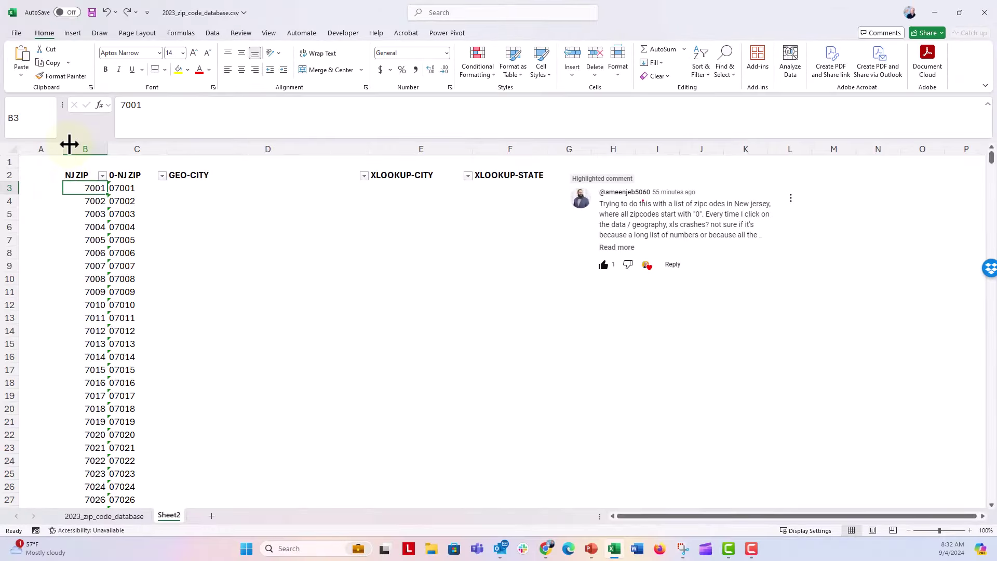
Step: Try converting the padded zip 07001 in C3 to a number, then undo to keep the leading zero
left_click(83, 148)
left_click(132, 142)
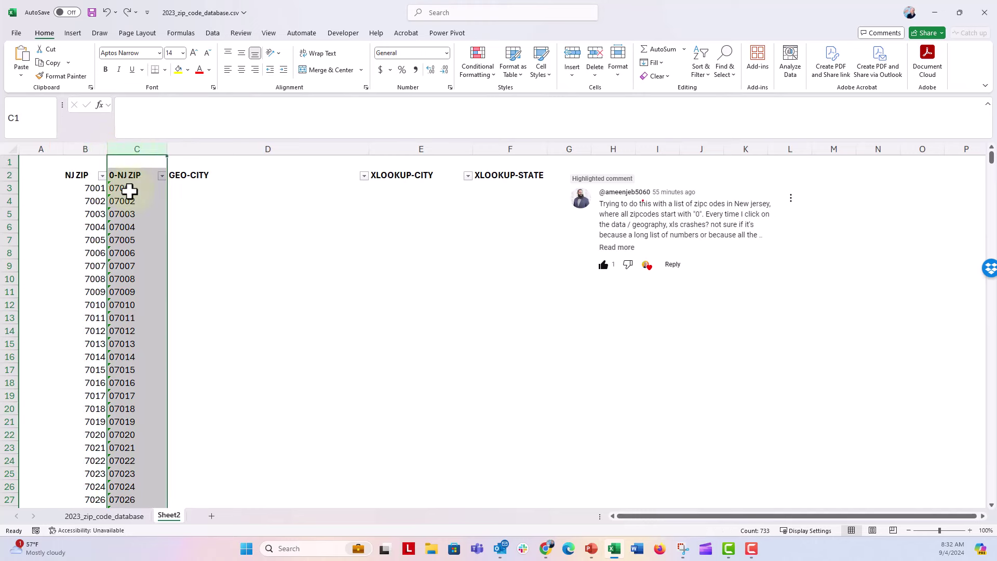
left_click(153, 188)
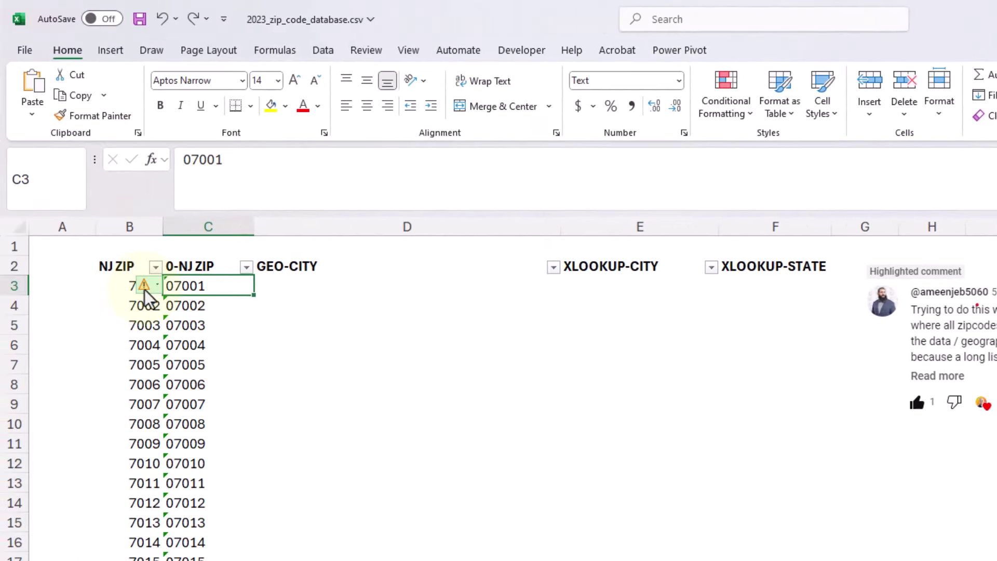
left_click(144, 287)
left_click(139, 331)
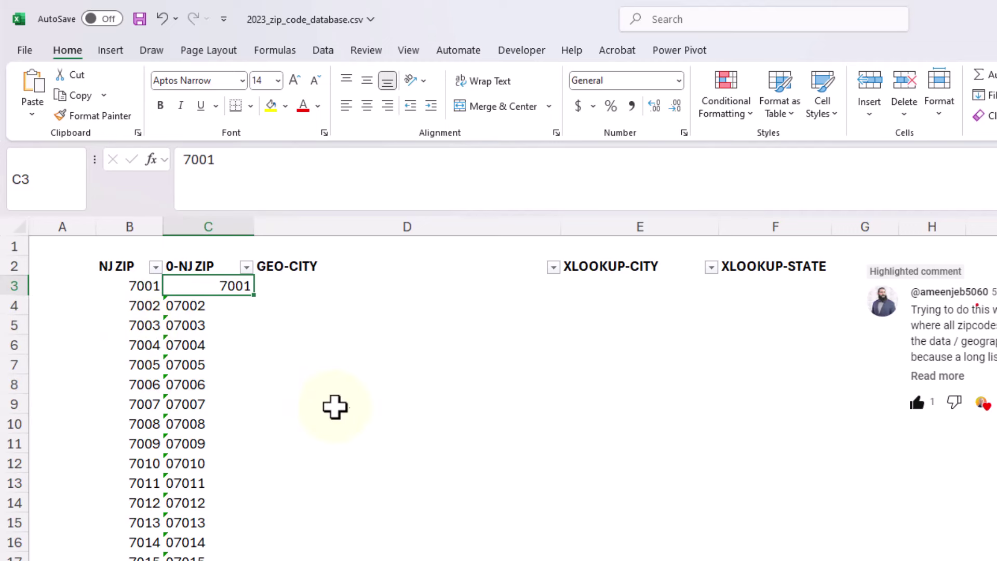
left_click(163, 18)
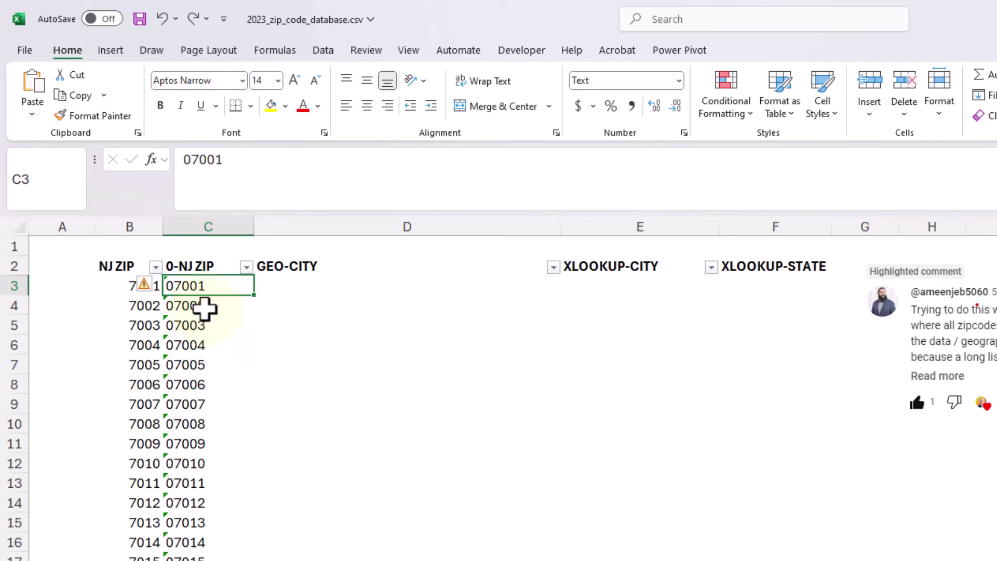
Step: Make 07001 in C3 a Geography data type, insert its City field into D3, then undo it
left_click(207, 311)
left_click(221, 290)
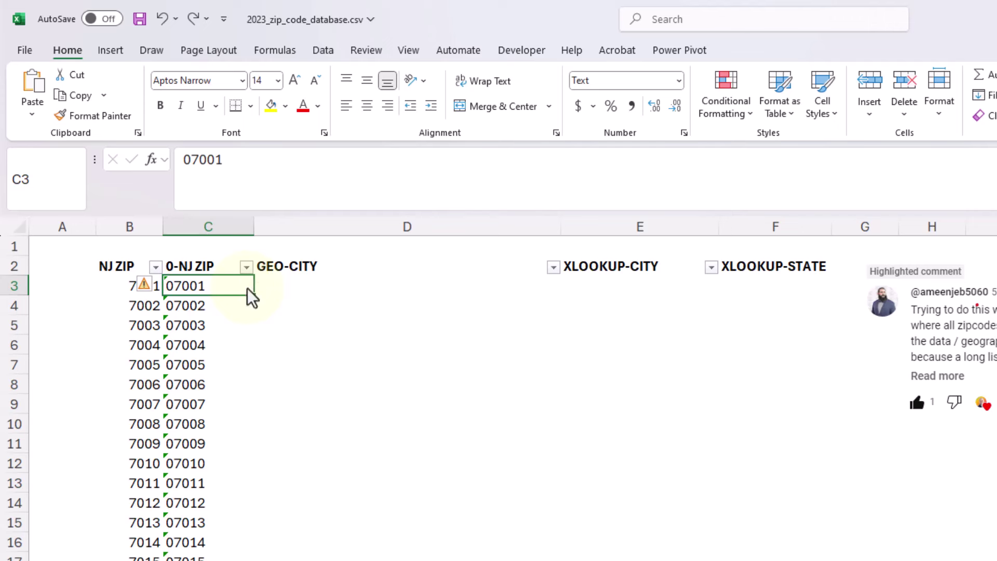
left_click(320, 51)
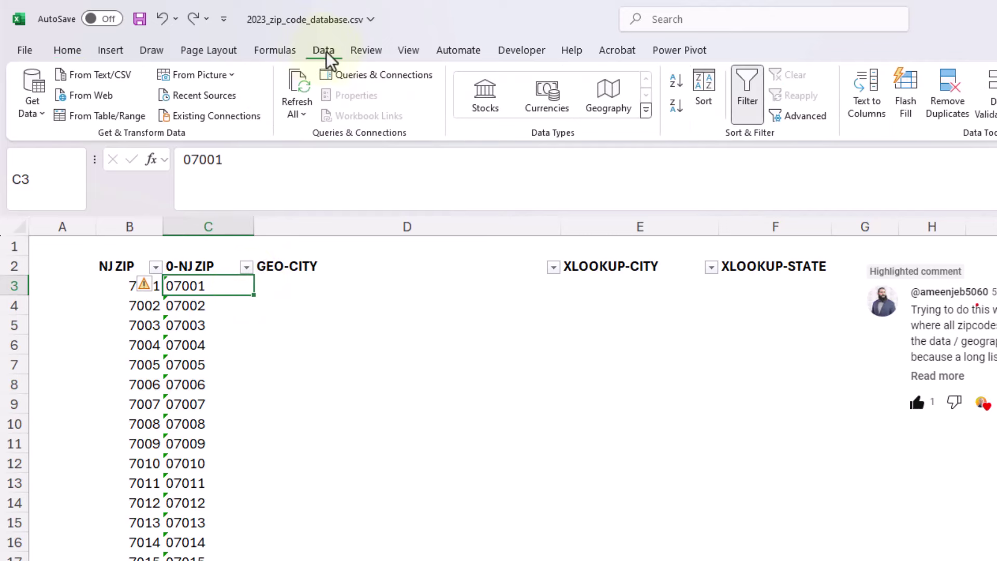
left_click(615, 107)
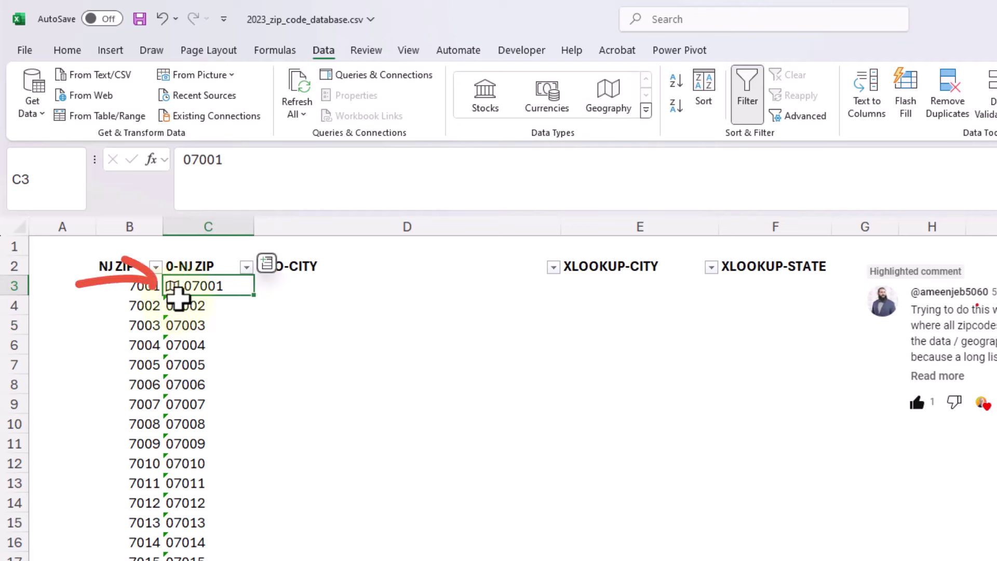
left_click(267, 263)
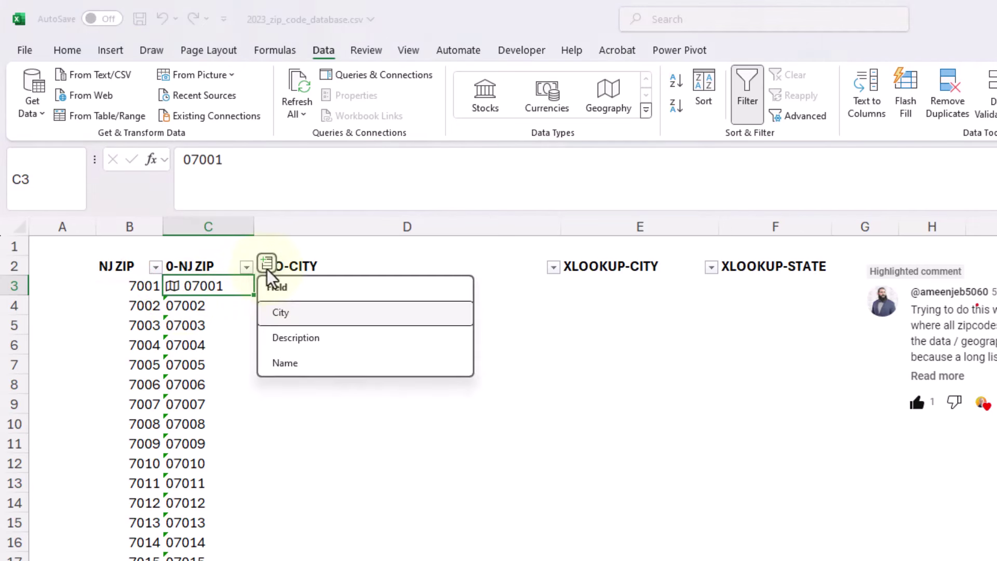
left_click(341, 313)
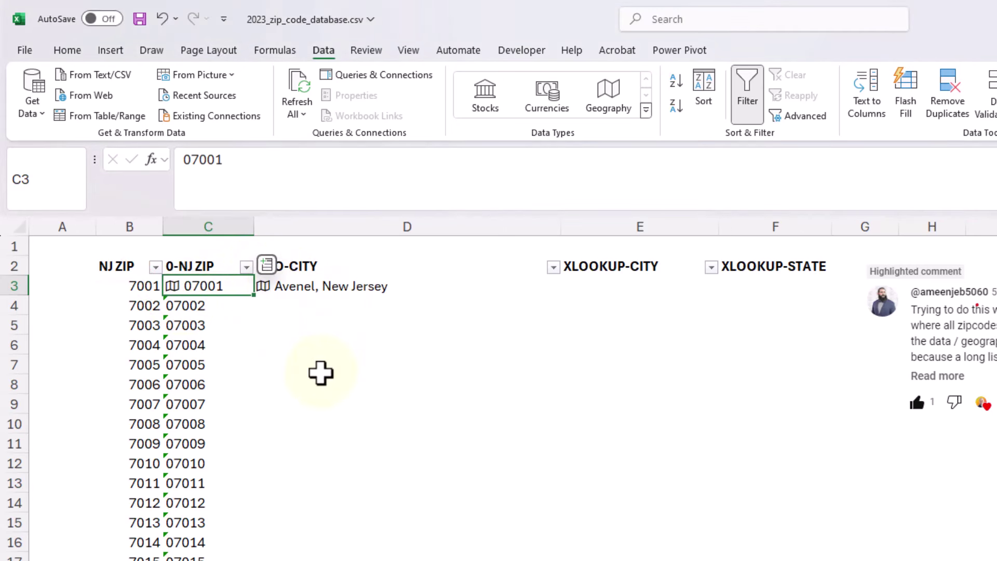
left_click(161, 23)
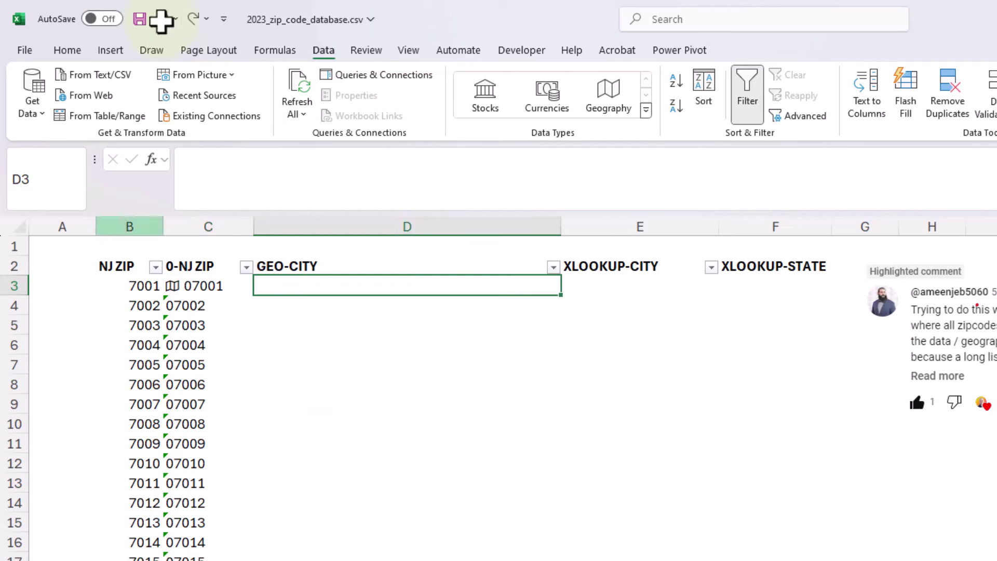
Step: Convert 7001 in B3 to Geography and insert its City, which returns Ipil, Zamboanga Sibugay
left_click(178, 288)
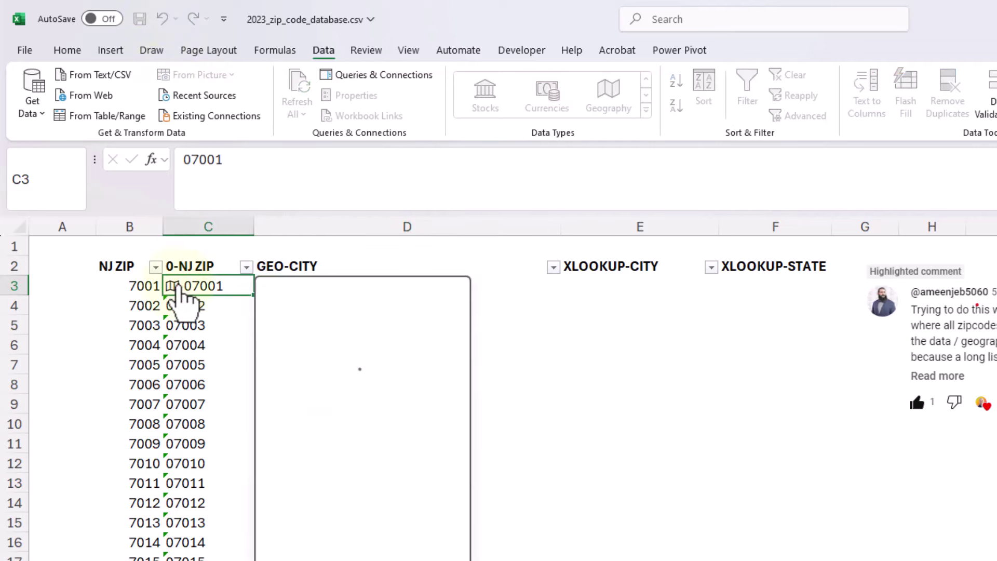
left_click(142, 289)
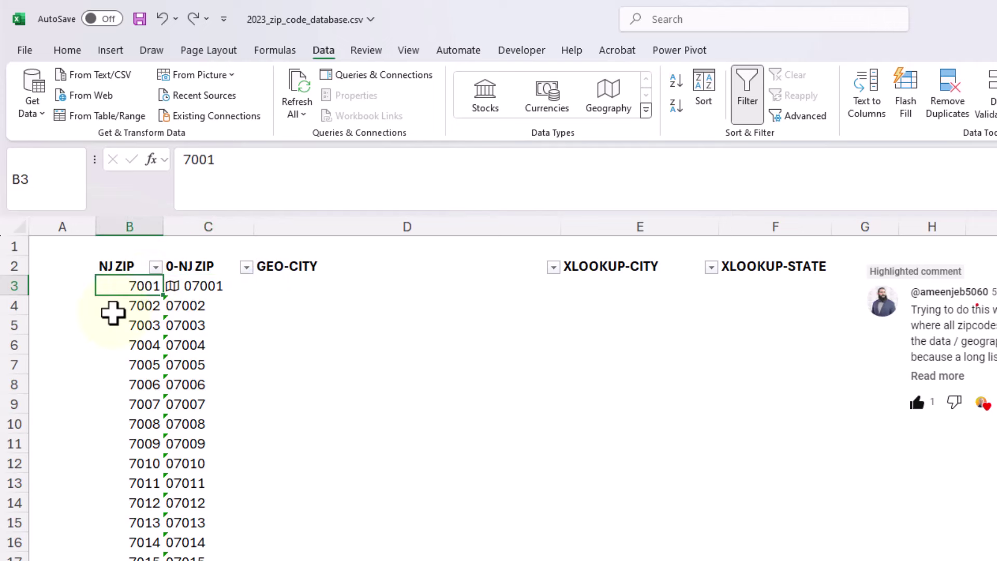
left_click(611, 105)
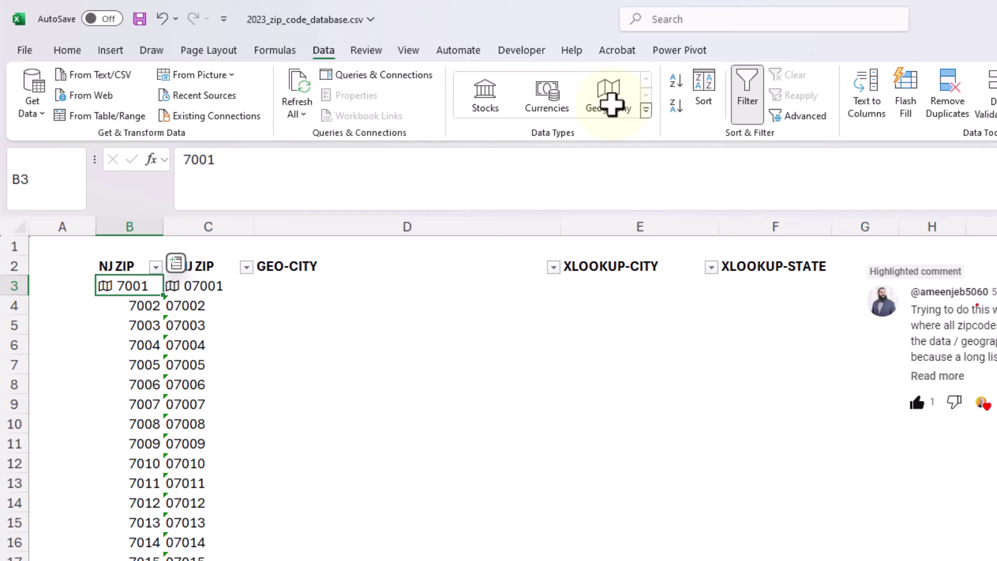
left_click(177, 262)
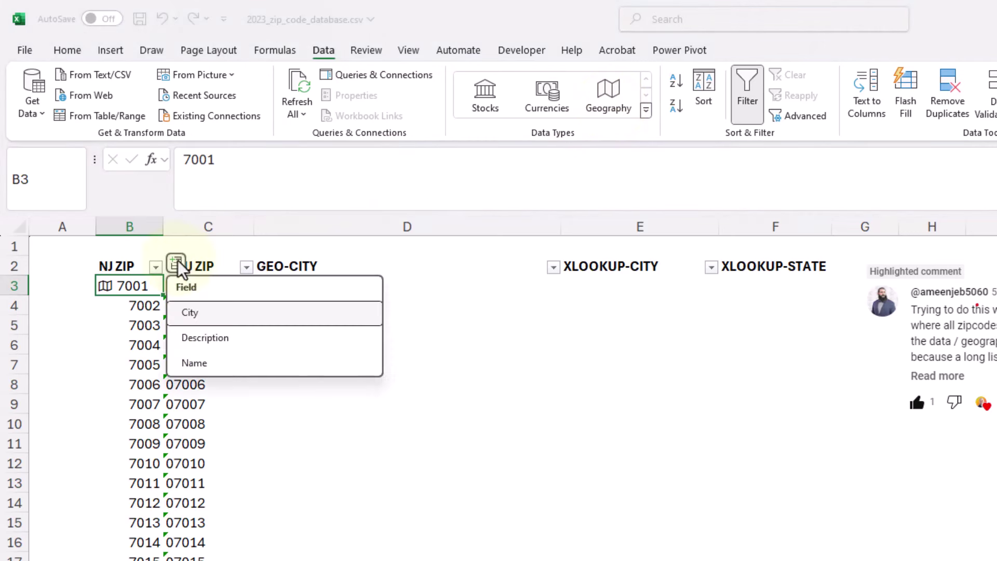
left_click(190, 313)
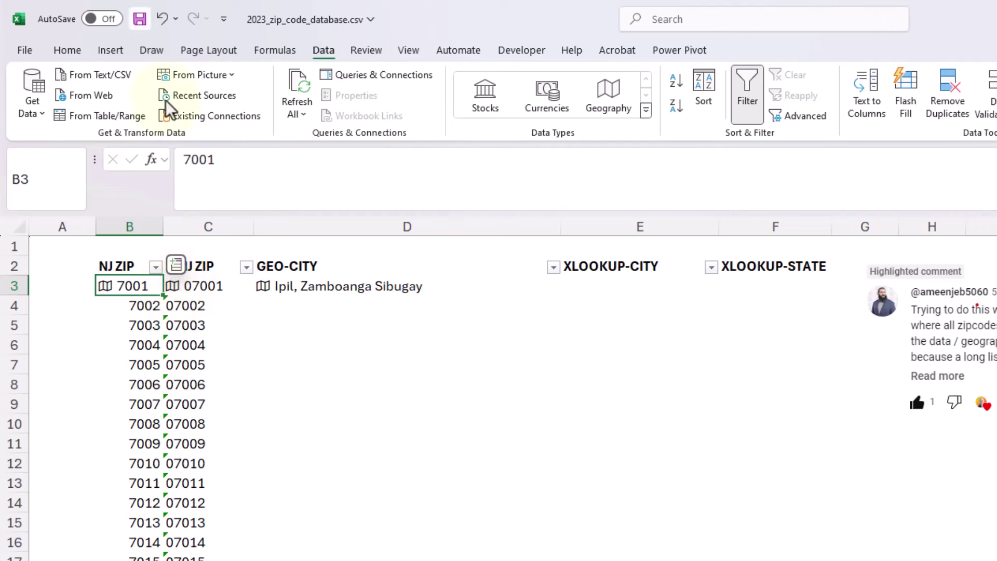
Step: Replace the Ipil result with 07001's City field in D3 and copy it down GEO-CITY
left_click(162, 20)
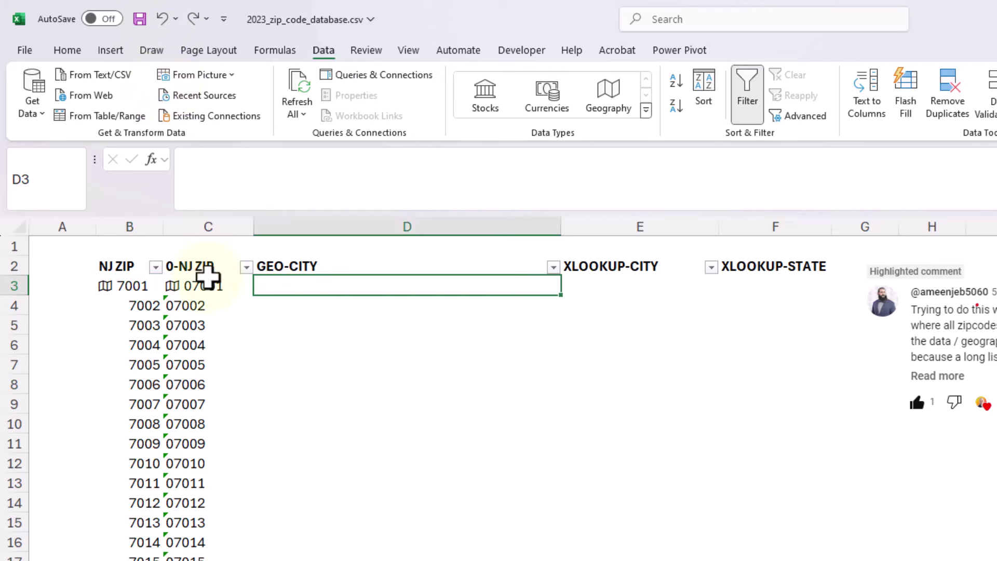
left_click(211, 285)
left_click(267, 263)
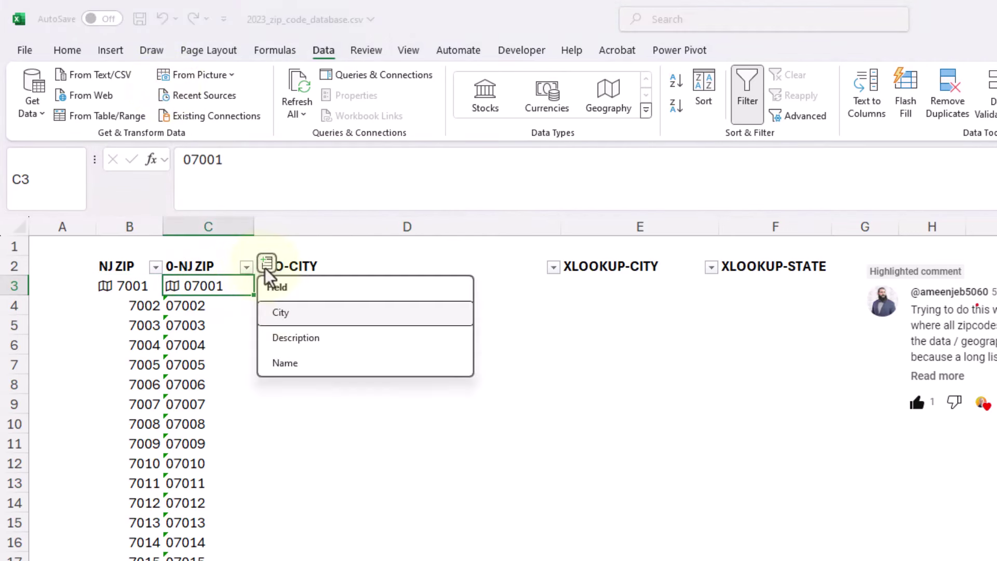
left_click(282, 313)
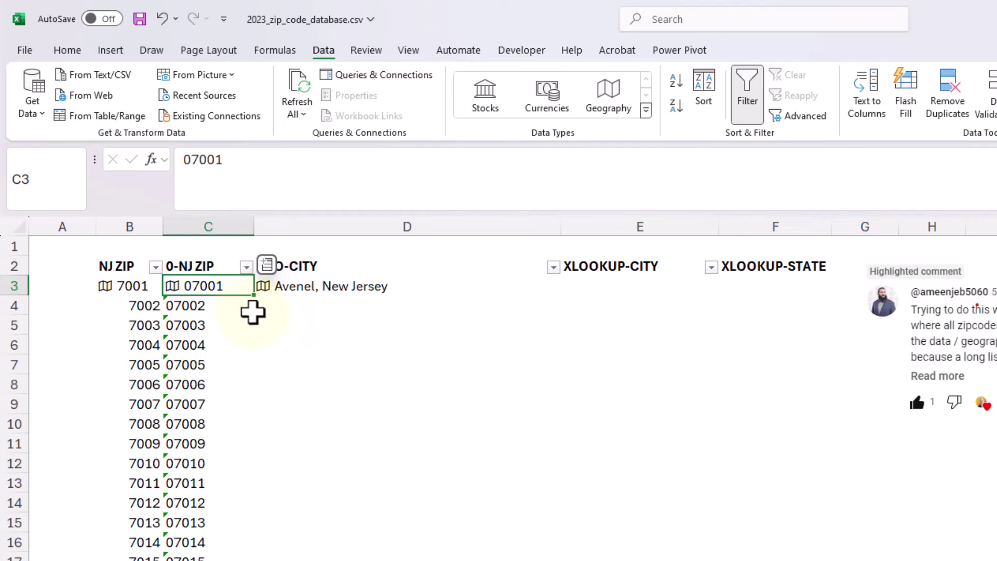
left_click(327, 286)
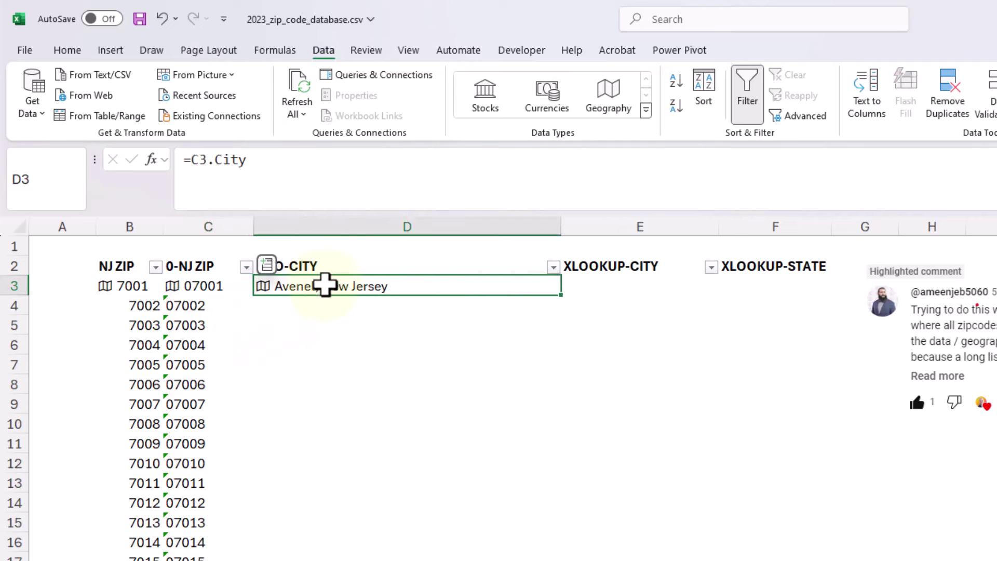
double_click(564, 298)
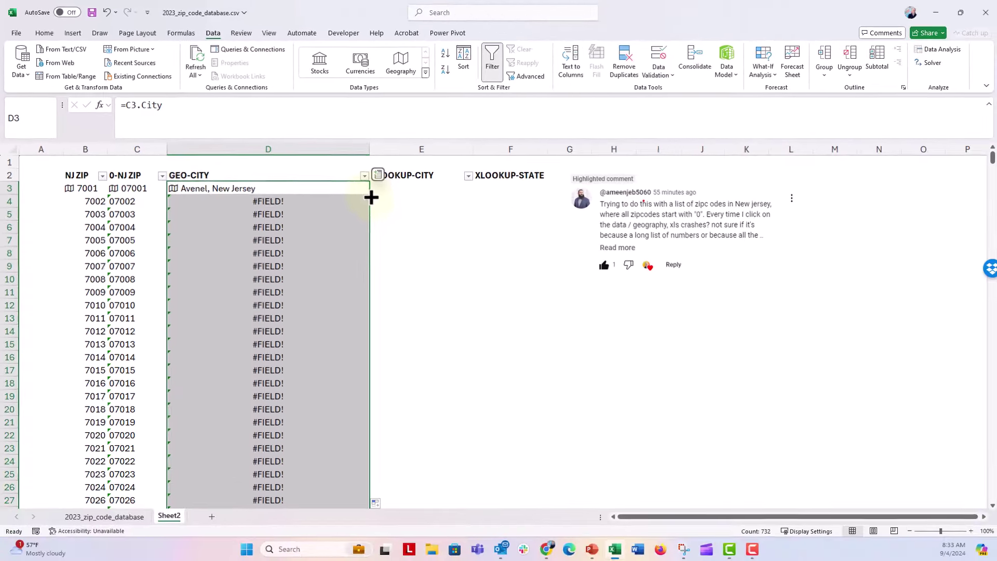
Step: Convert zips C4 to the last row to Geography, then inspect the #FIELD! result for 07003
left_click(137, 204)
key("ctrl+shift+Down")
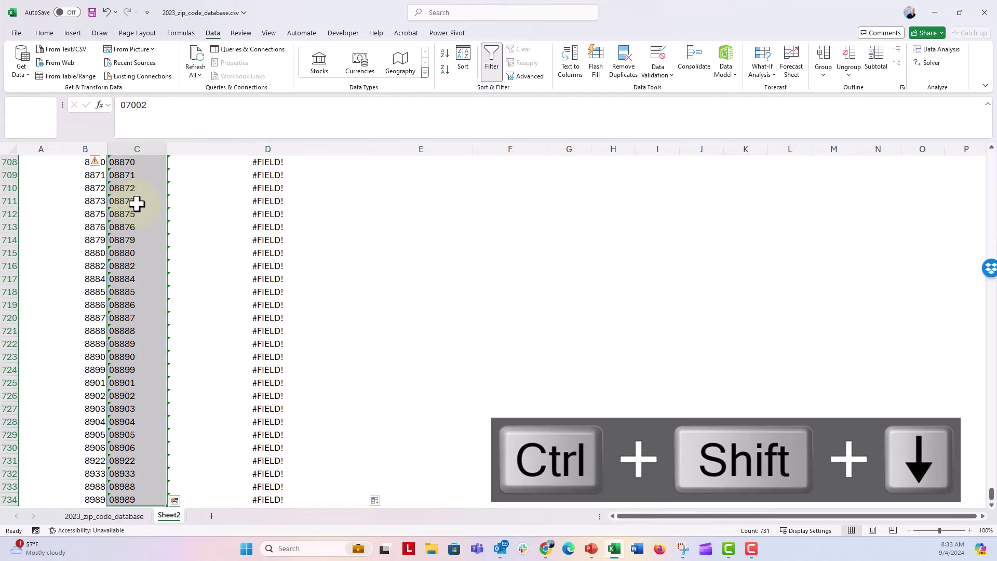
left_click(400, 61)
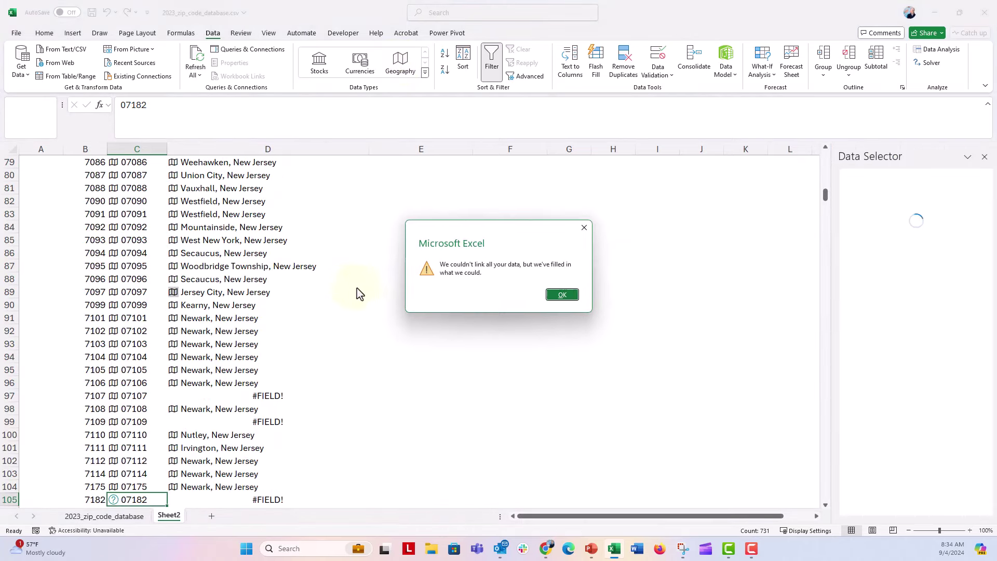
left_click(564, 290)
left_click_drag(826, 196, 812, 133)
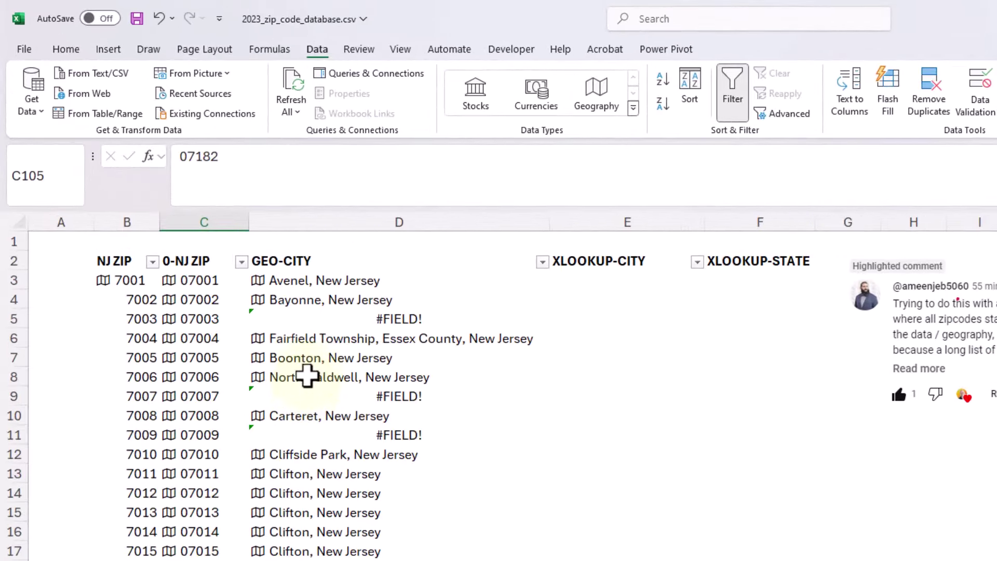
left_click(316, 319)
key("Left")
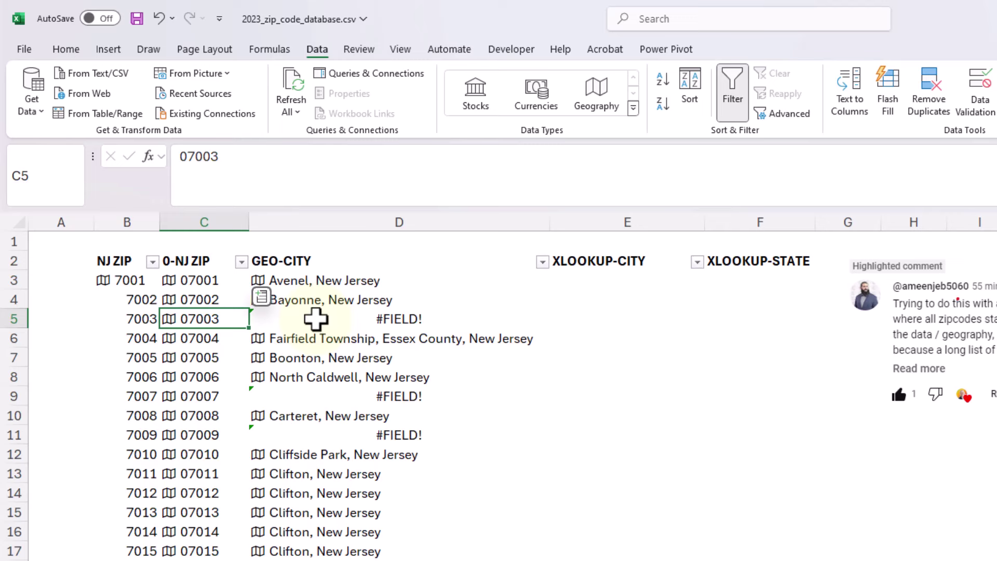
left_click(316, 319)
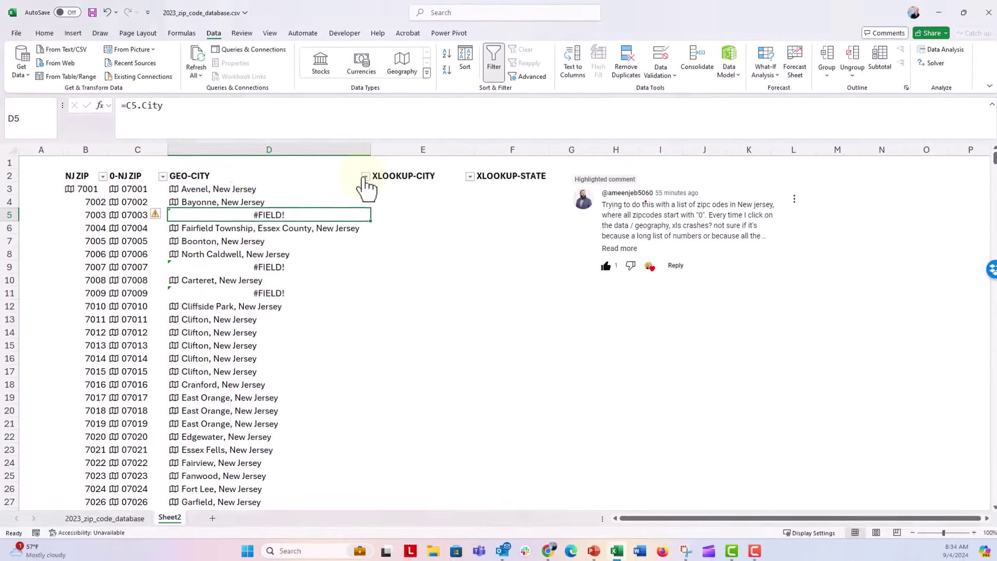
left_click(542, 261)
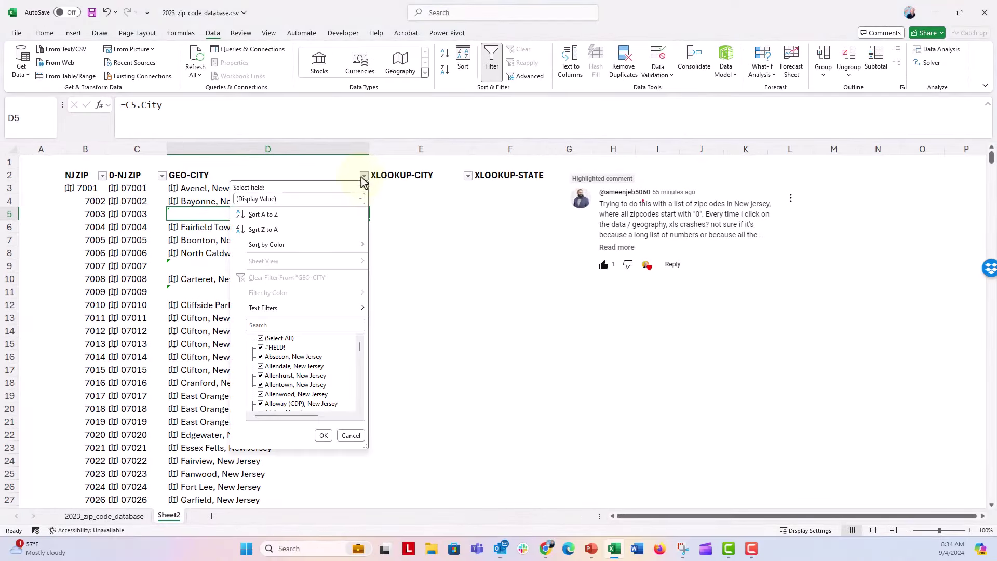
left_click(262, 338)
left_click(261, 347)
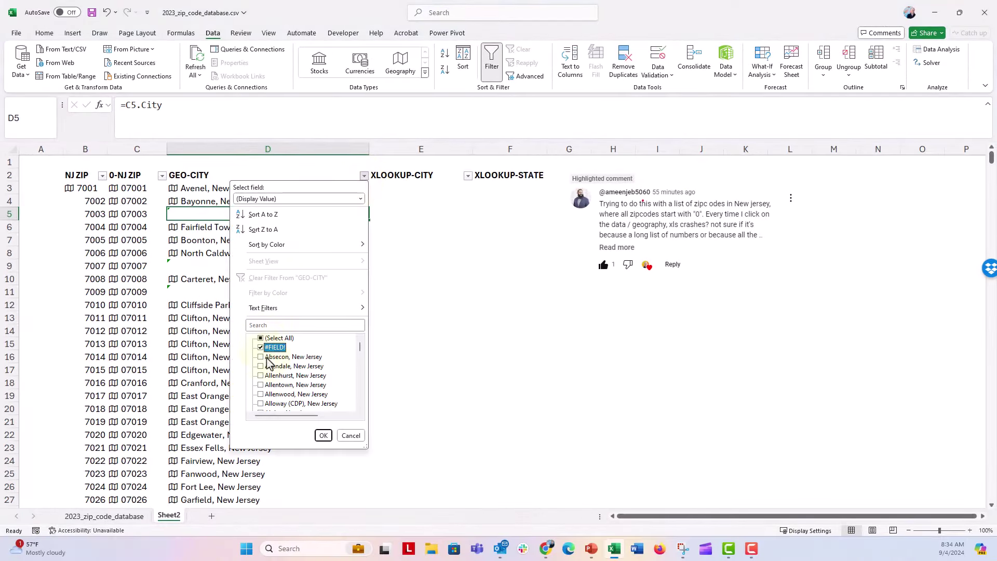
left_click(323, 435)
left_click_drag(238, 188, 190, 194)
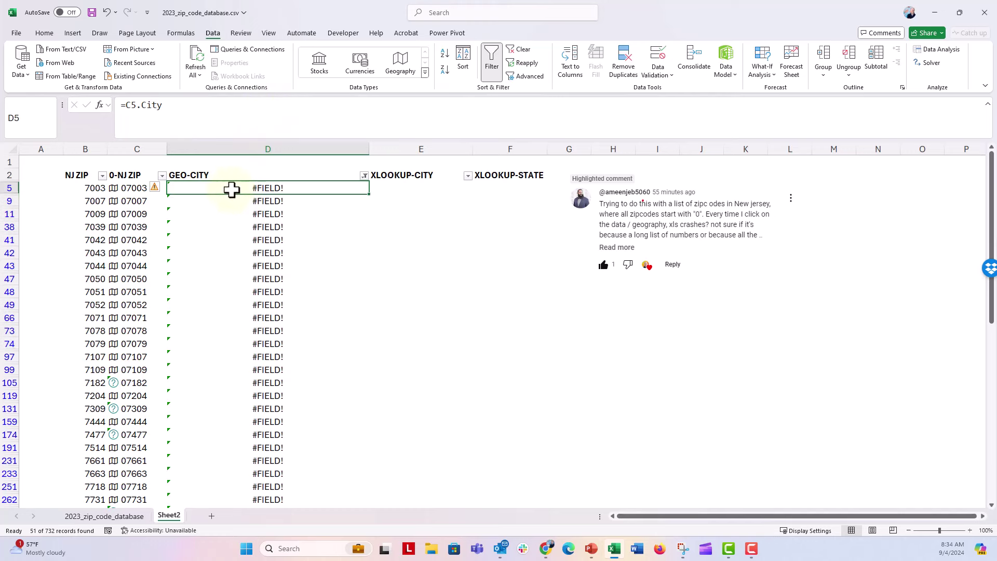
left_click(364, 176)
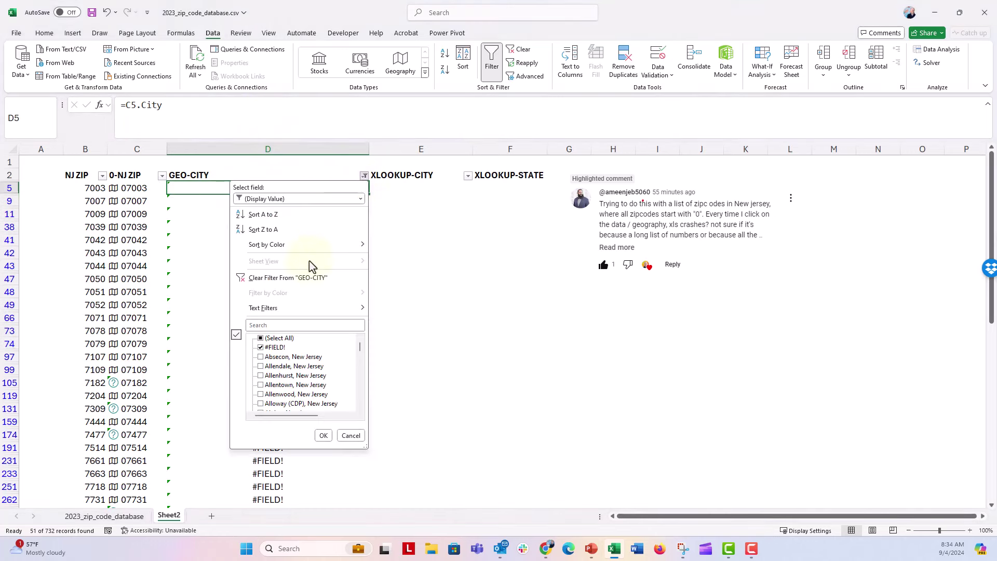
left_click(261, 338)
left_click(323, 435)
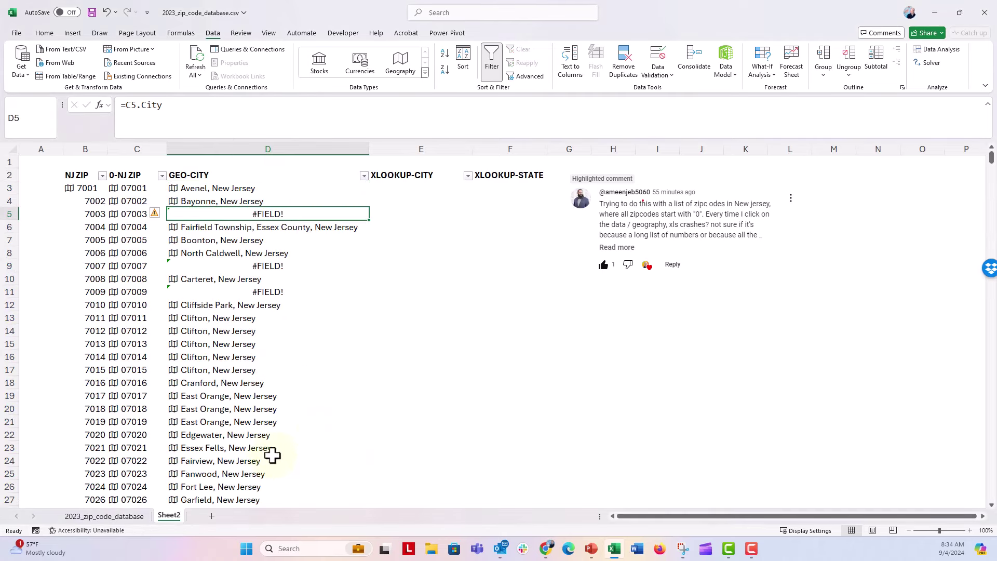
left_click(133, 516)
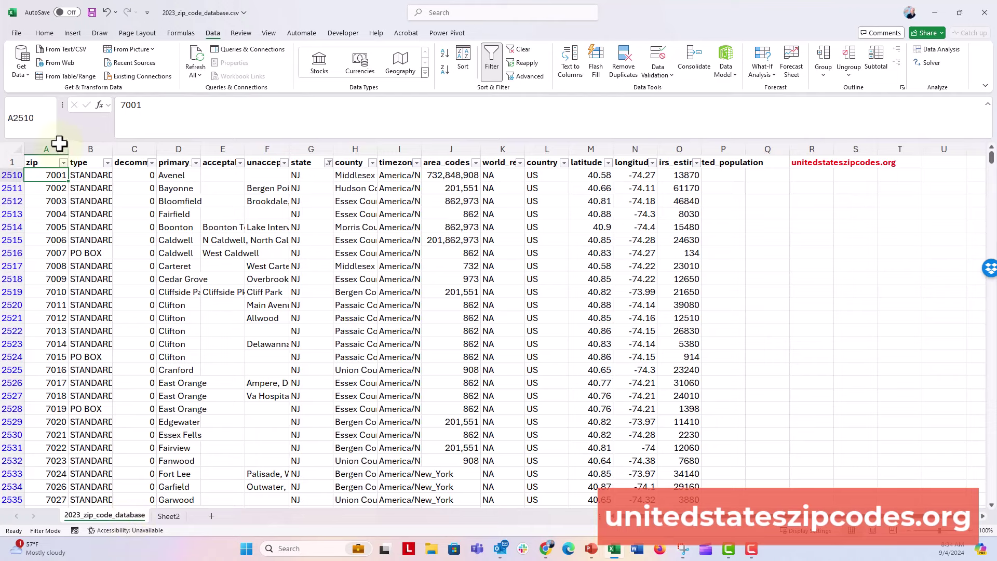
left_click(49, 188)
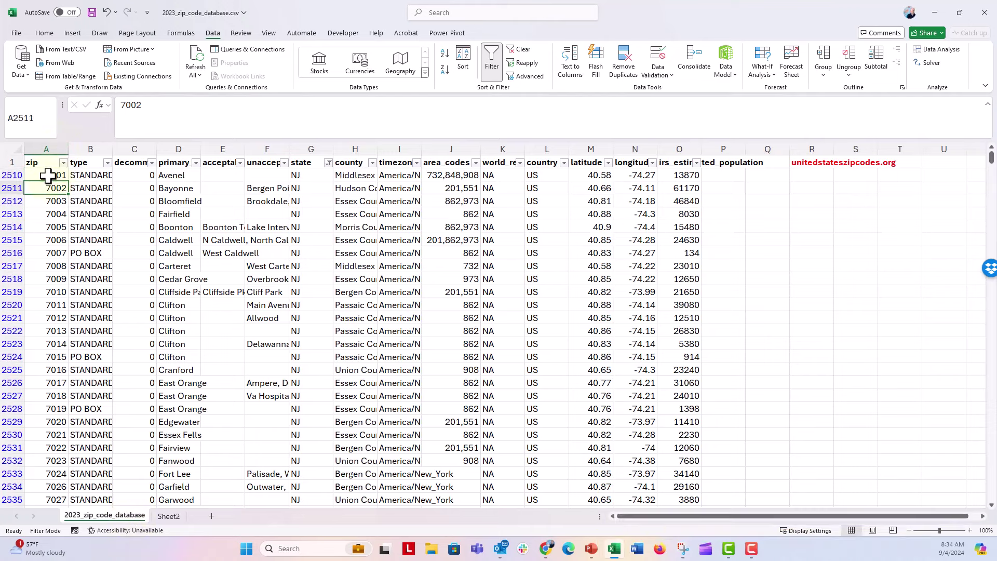
left_click(47, 175)
left_click(41, 188)
left_click(39, 176)
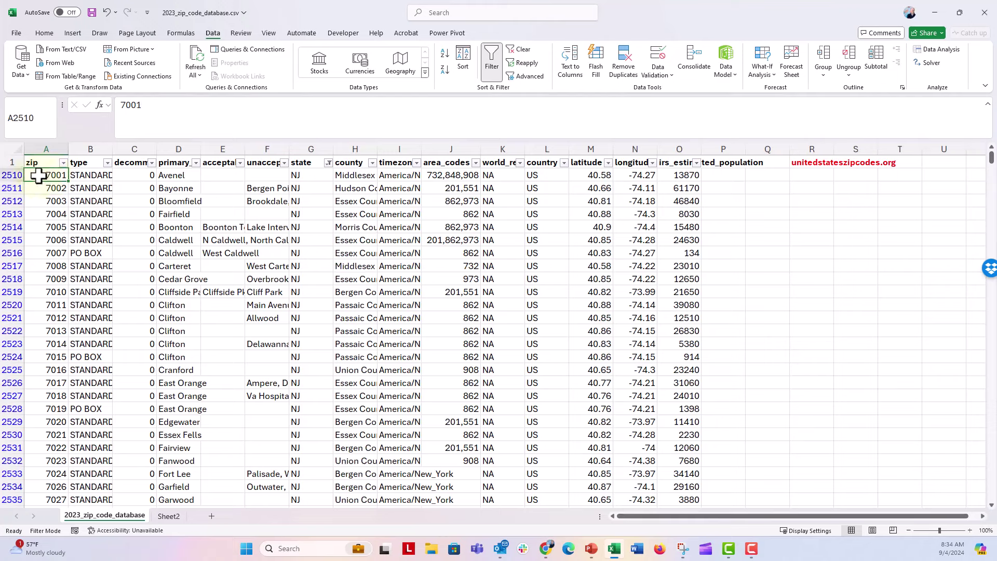
left_click(175, 147)
left_click(311, 148)
left_click(356, 148)
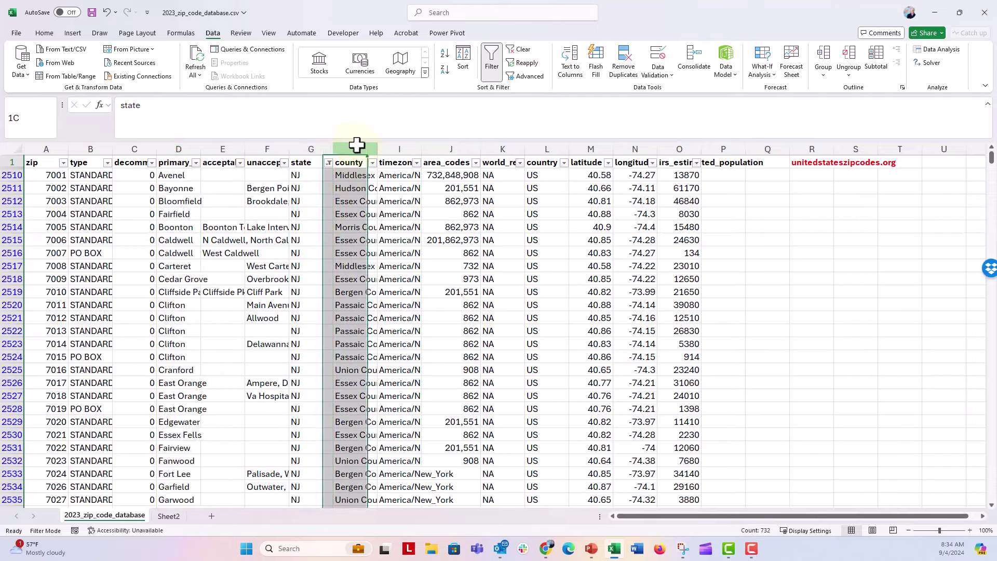
left_click(168, 515)
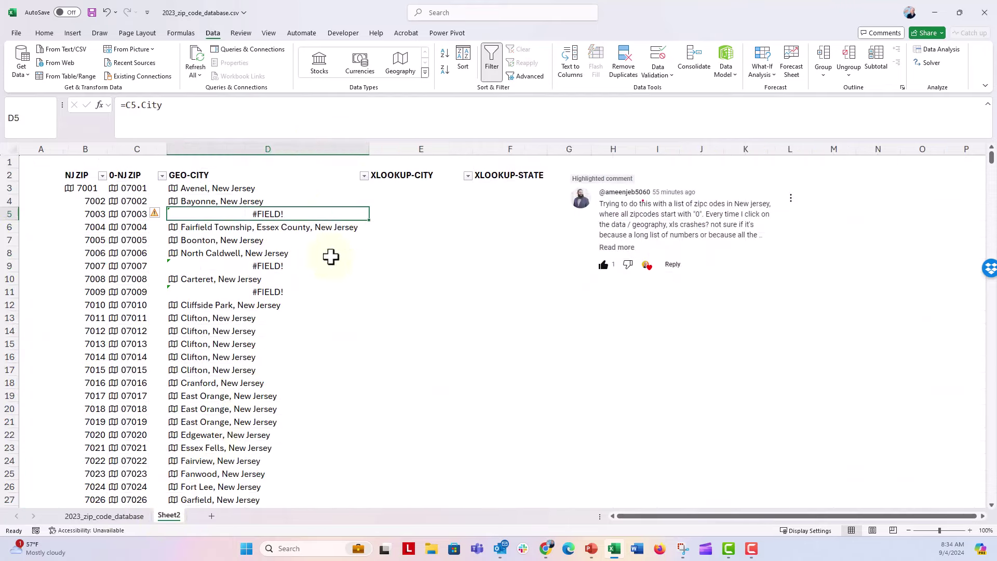
Step: Enter =XLOOKUP(B3,'2023_zip_code_database'!A:A,'2023_zip_code_database'!D:D) in E3 and fill it down XLOOKUP-CITY
left_click(376, 186)
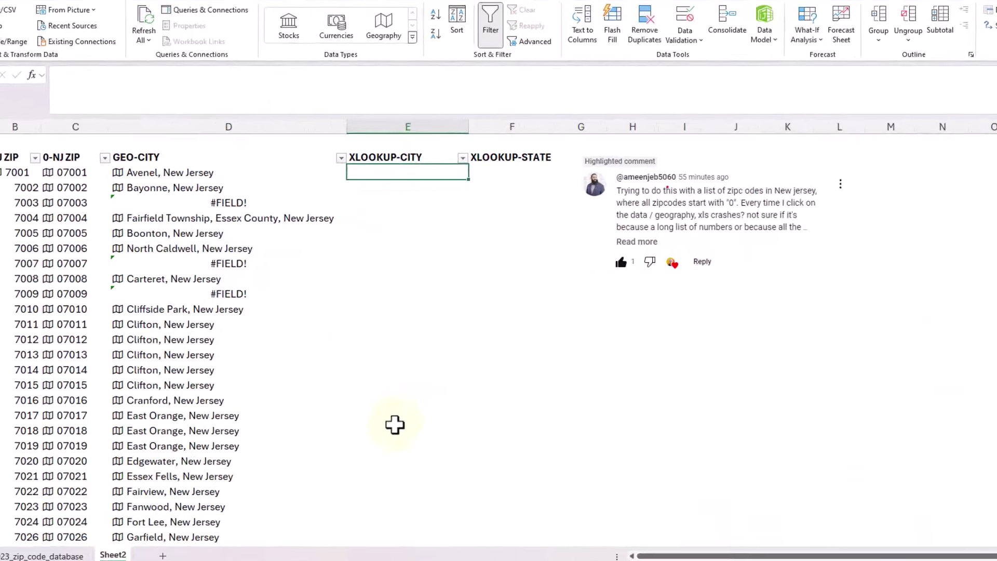
type("=")
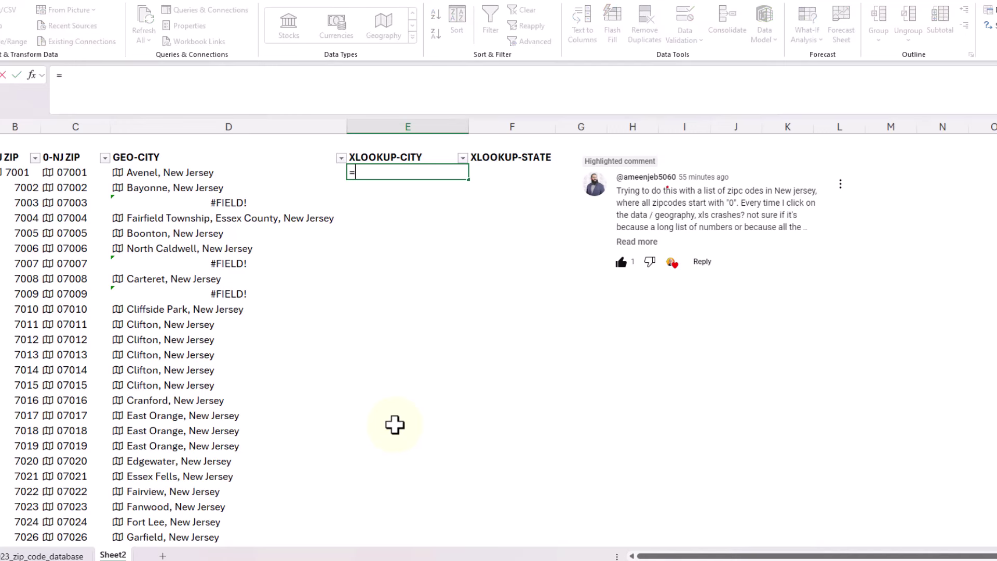
type("xlookup(")
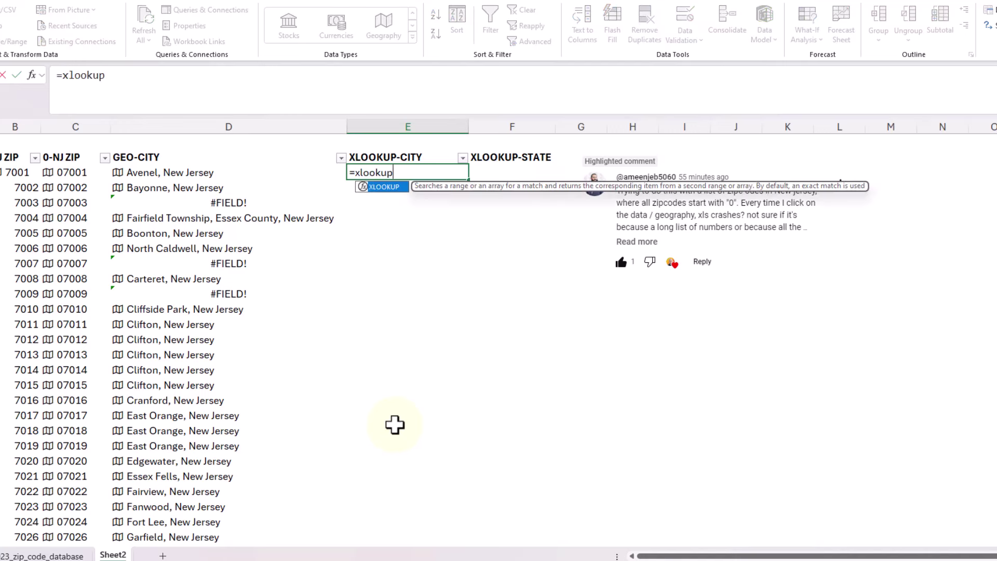
left_click(17, 172)
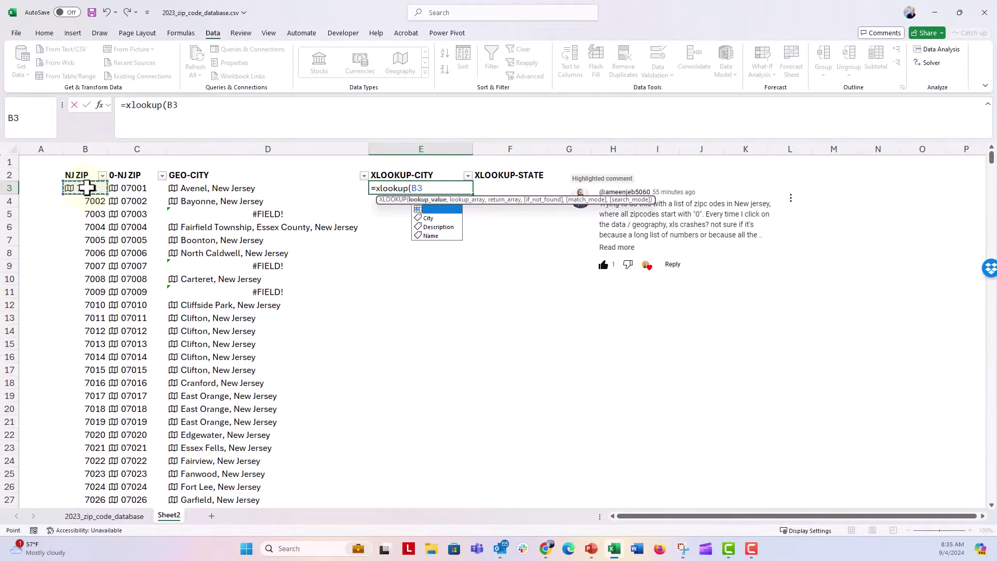
type(",")
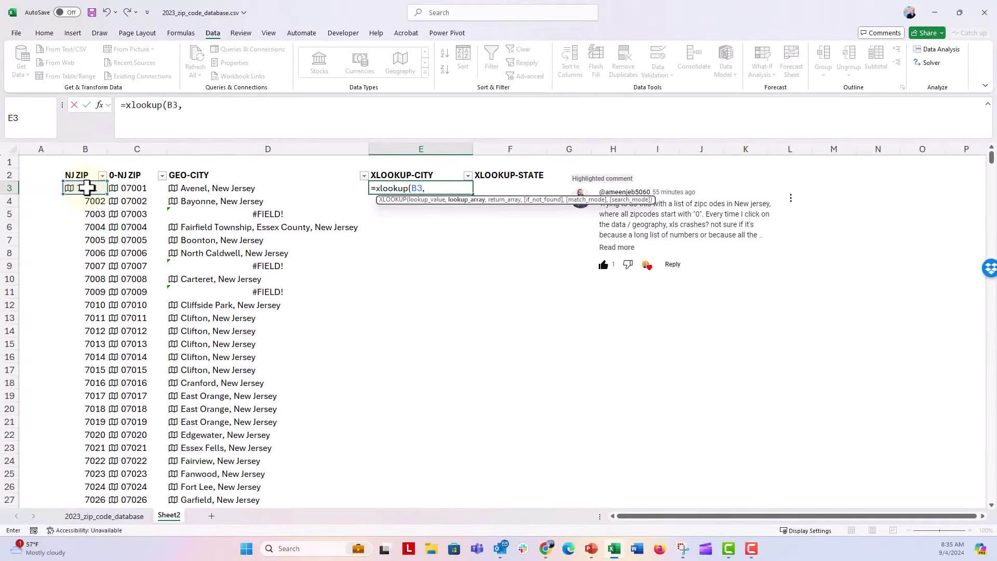
left_click(130, 517)
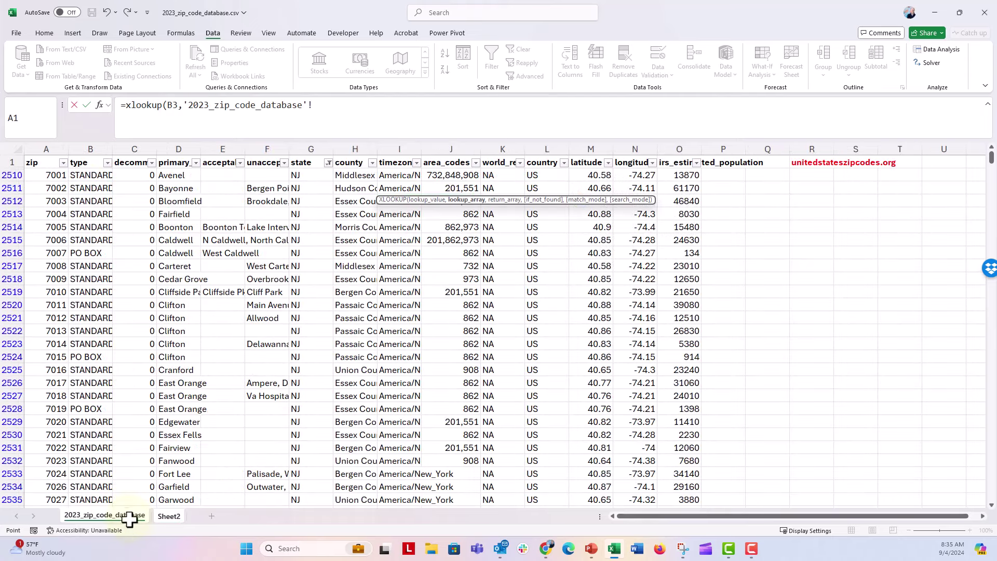
left_click(37, 148)
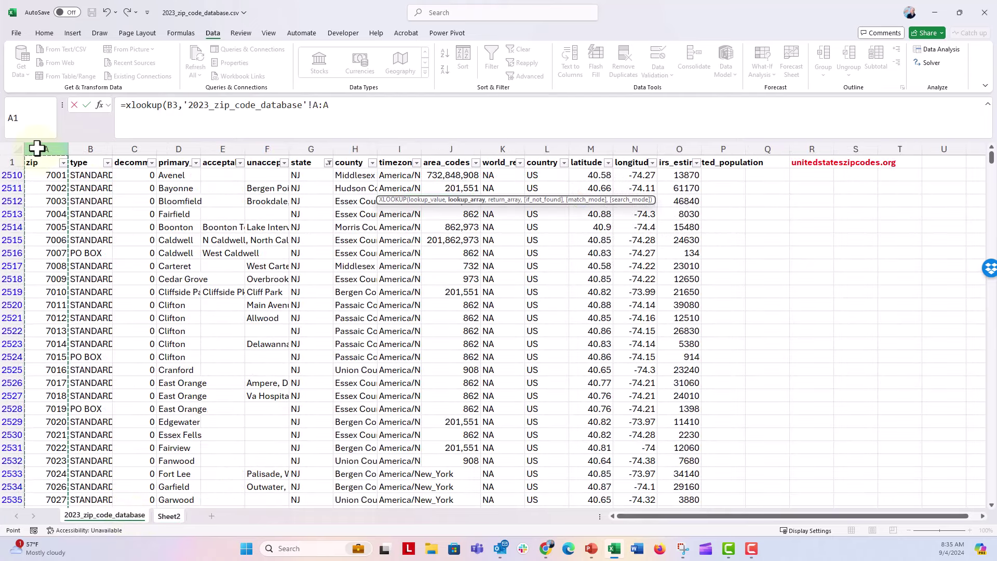
type(",")
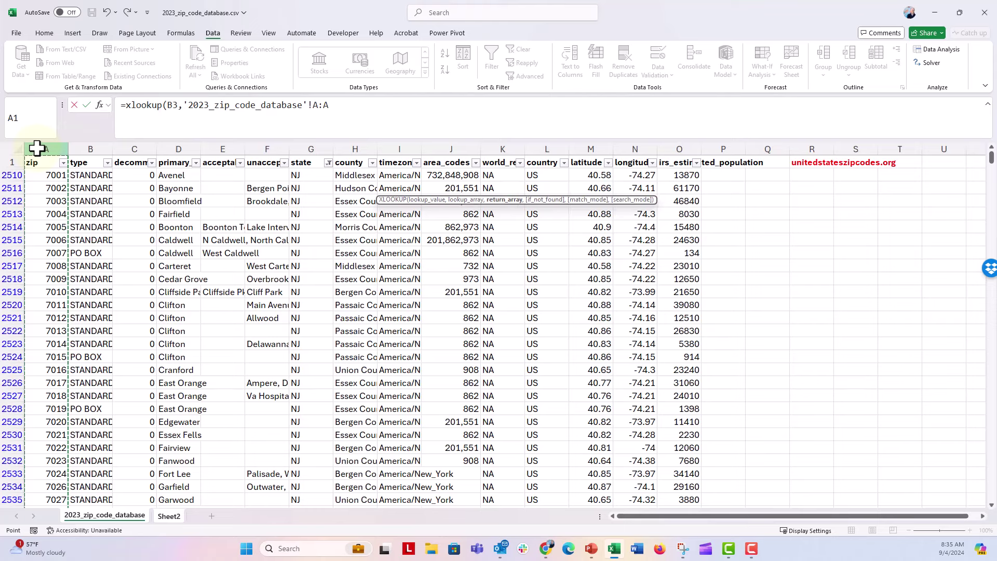
left_click(169, 145)
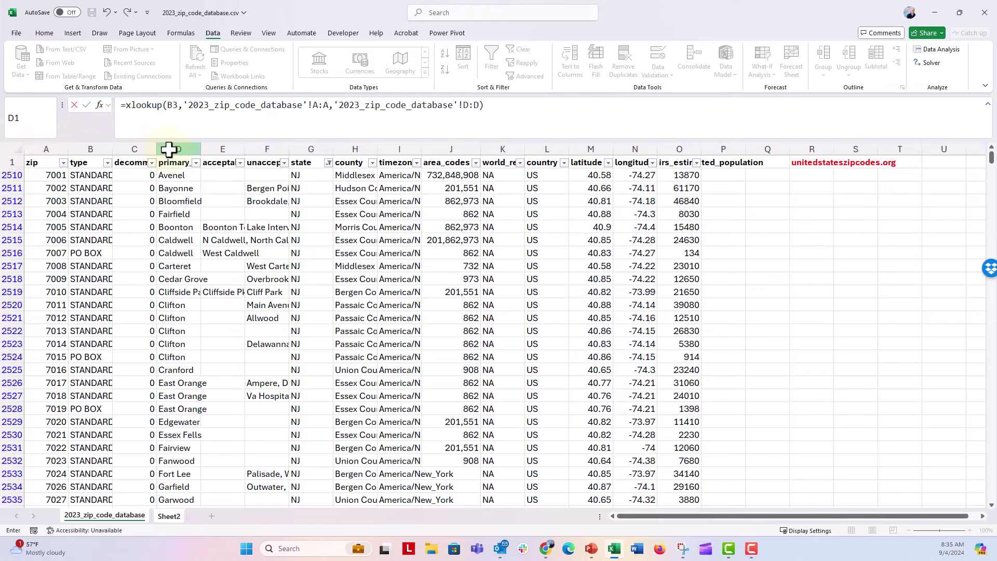
key("Return")
key("Up")
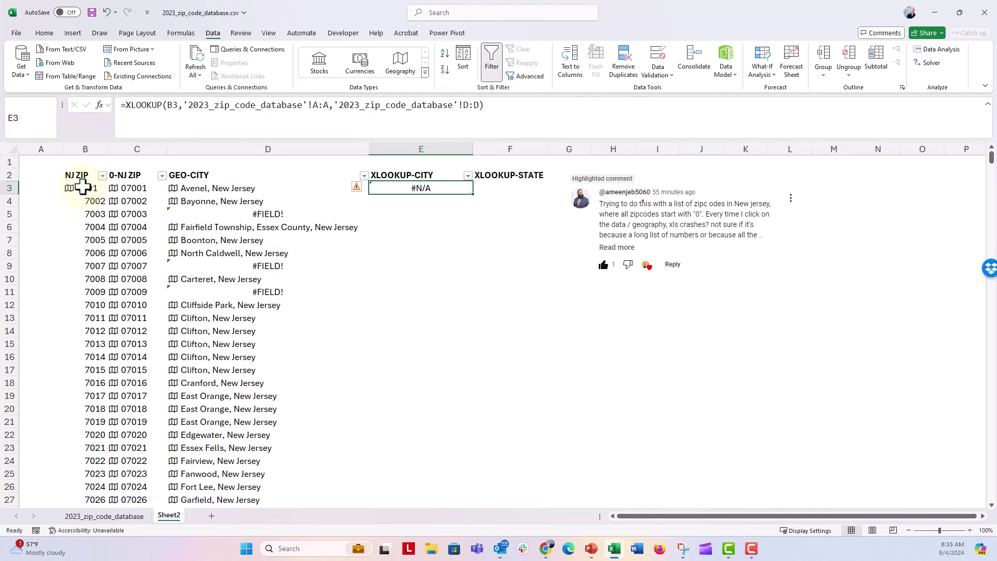
double_click(473, 194)
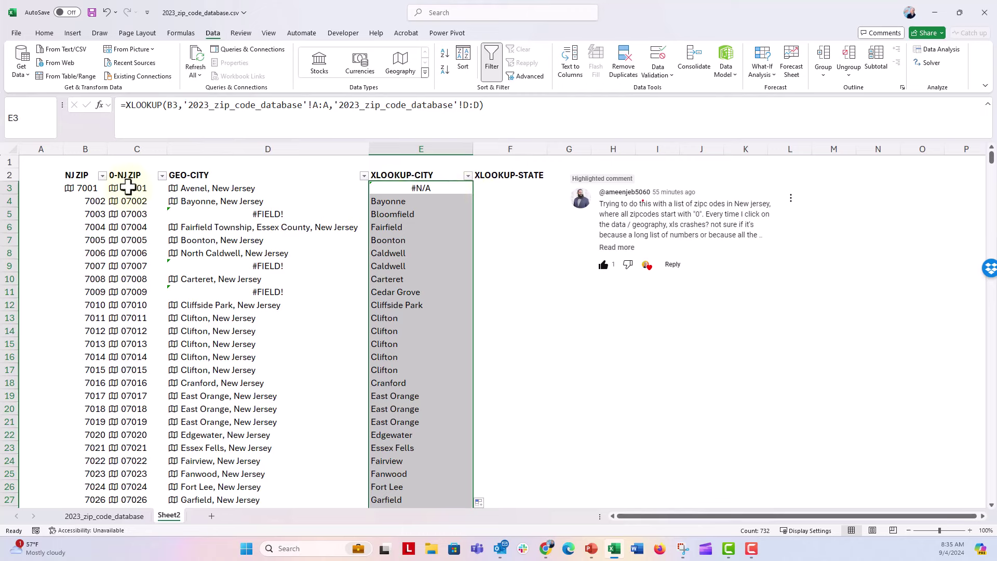
Step: Retype 07001 in B3 and convert it to the Geography data type
left_click(71, 189)
left_click(72, 191)
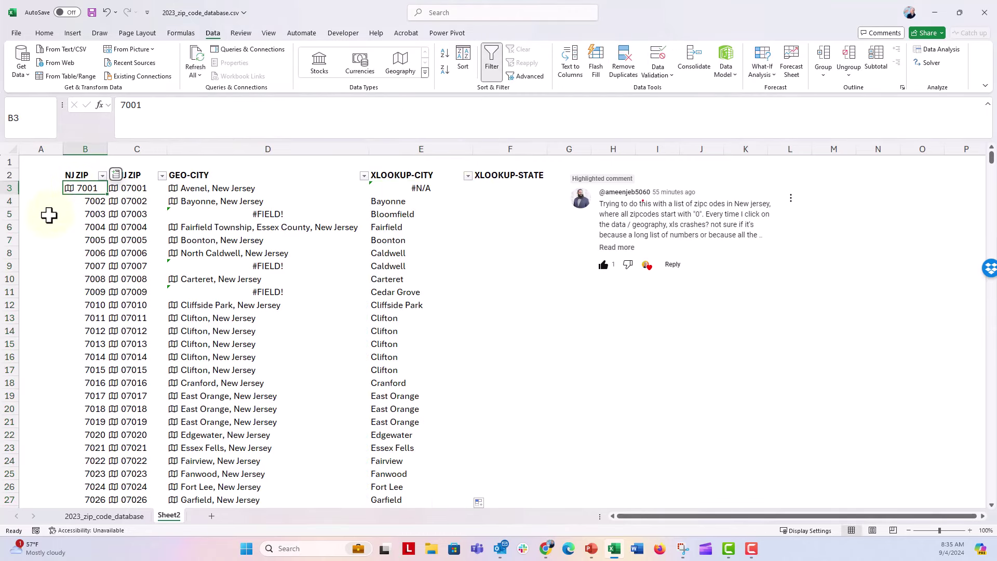
key("BackSpace")
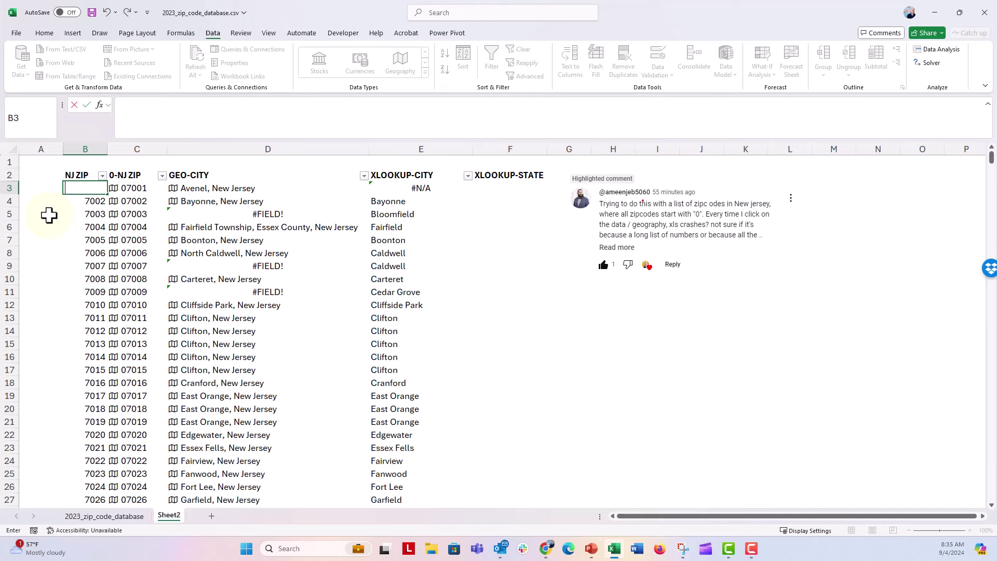
type("07001")
key("Return")
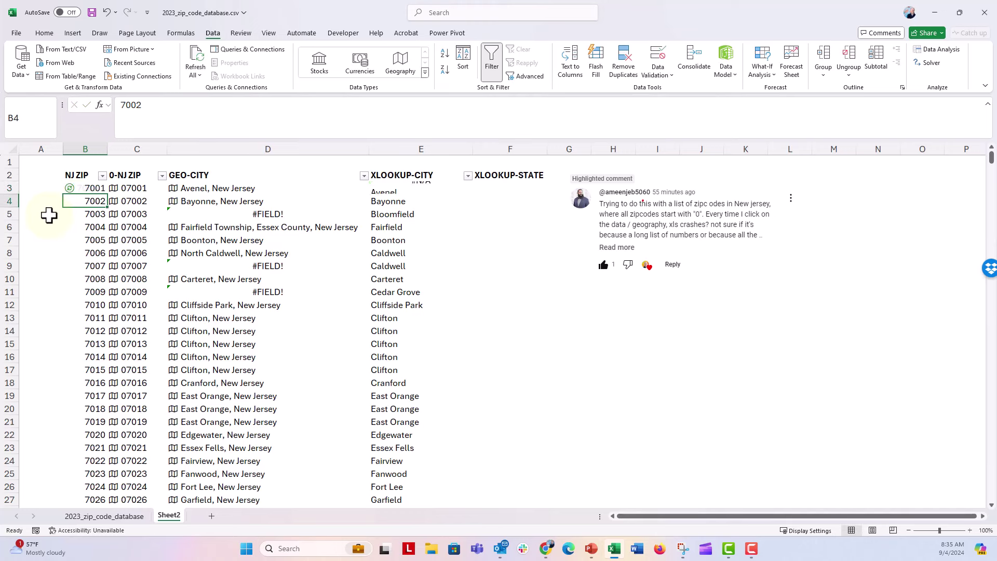
left_click(87, 189)
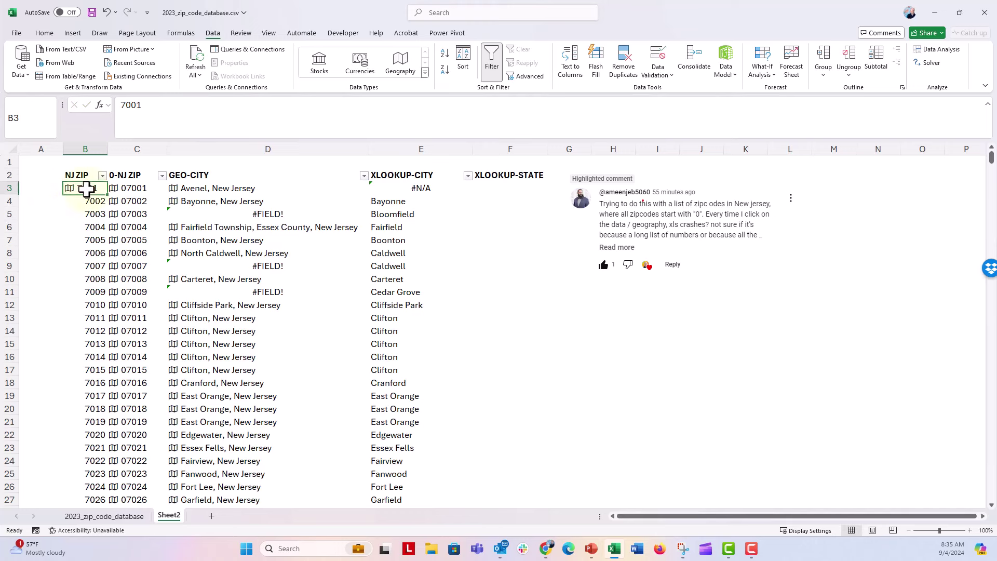
left_click(401, 63)
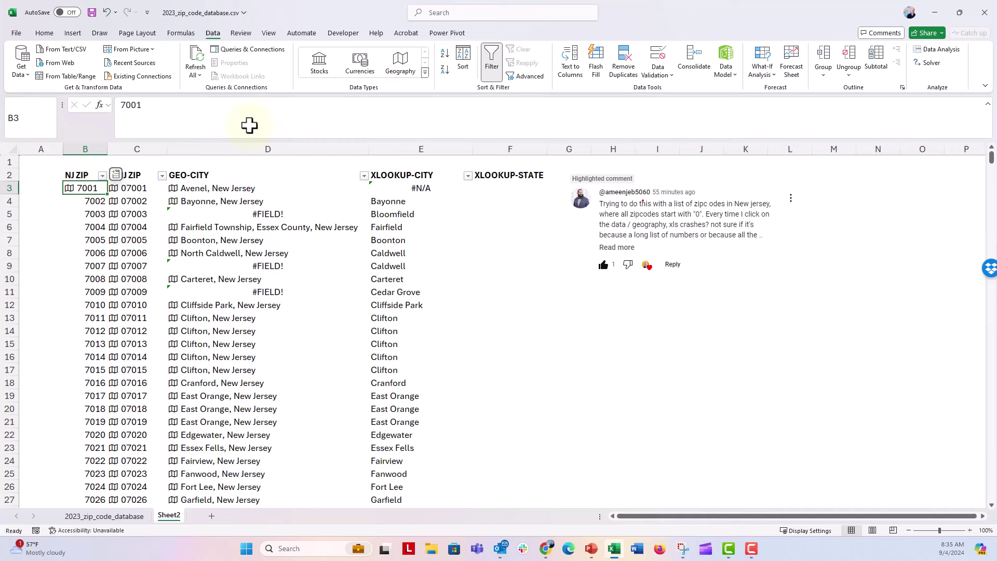
Step: Clear B3 and re-enter 7001 as a plain number so E3 returns Avenel
right_click(83, 194)
key("Escape")
key("Delete")
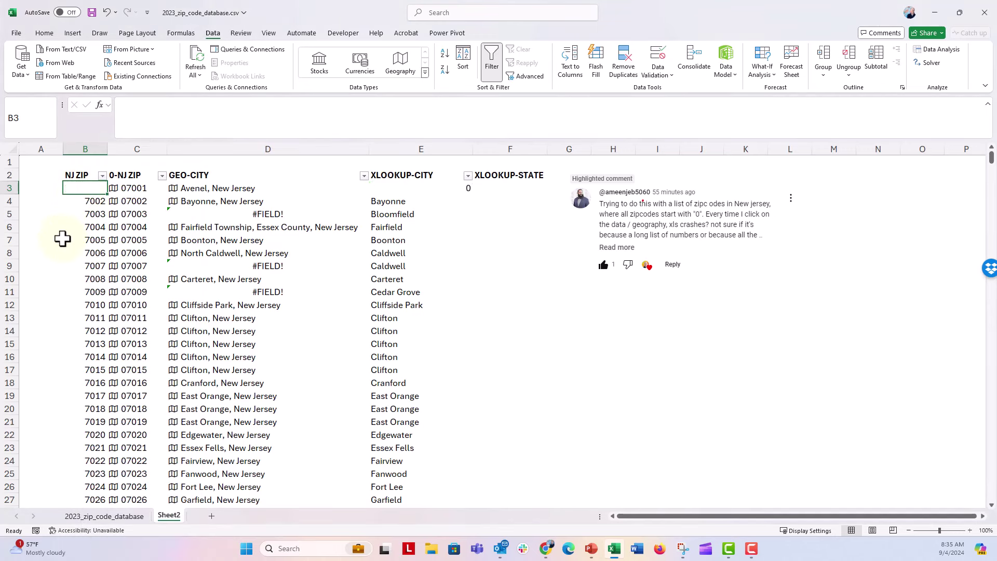
key("Down")
key("Up")
type("7")
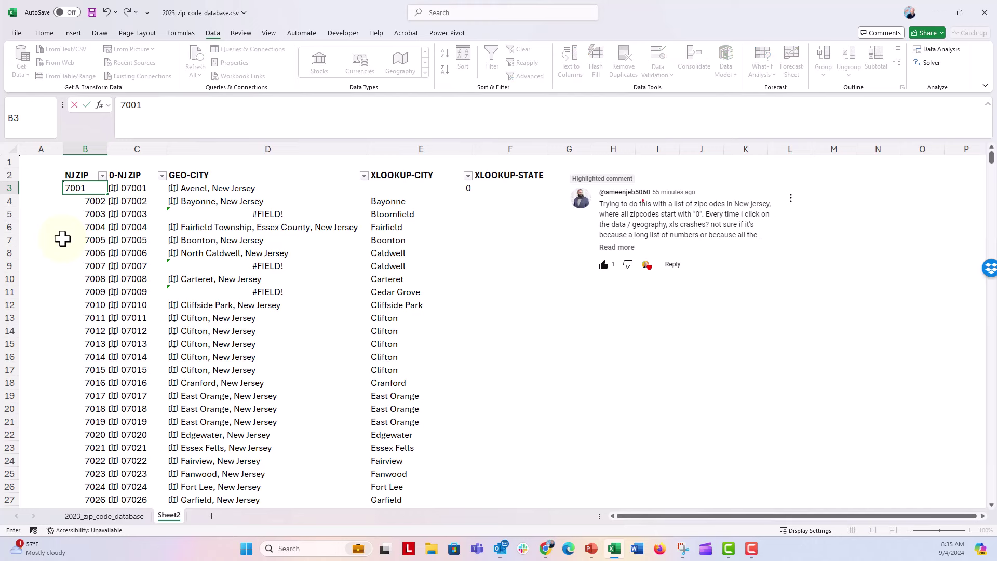
type("001")
key("Return")
key("Up")
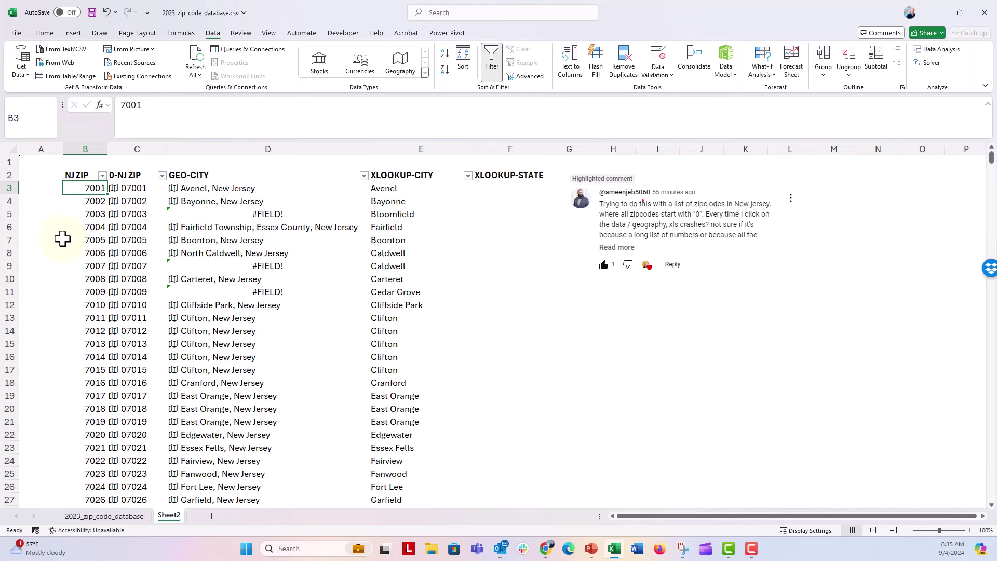
Step: Enter =XLOOKUP(B3, database column A, database column G) in F3 to return the state NJ
key("Right")
key("Right")
key("Right")
key("Right")
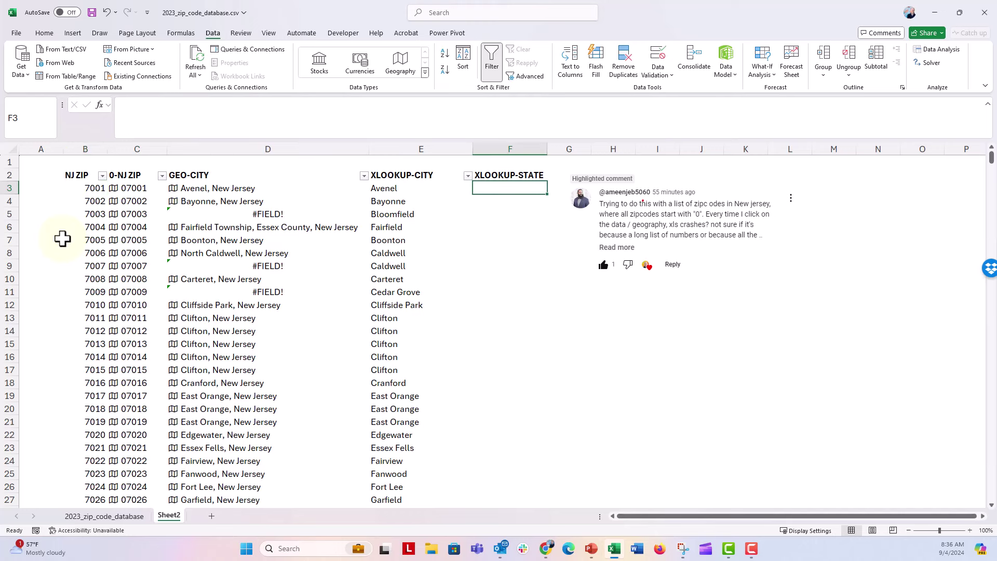
type("=")
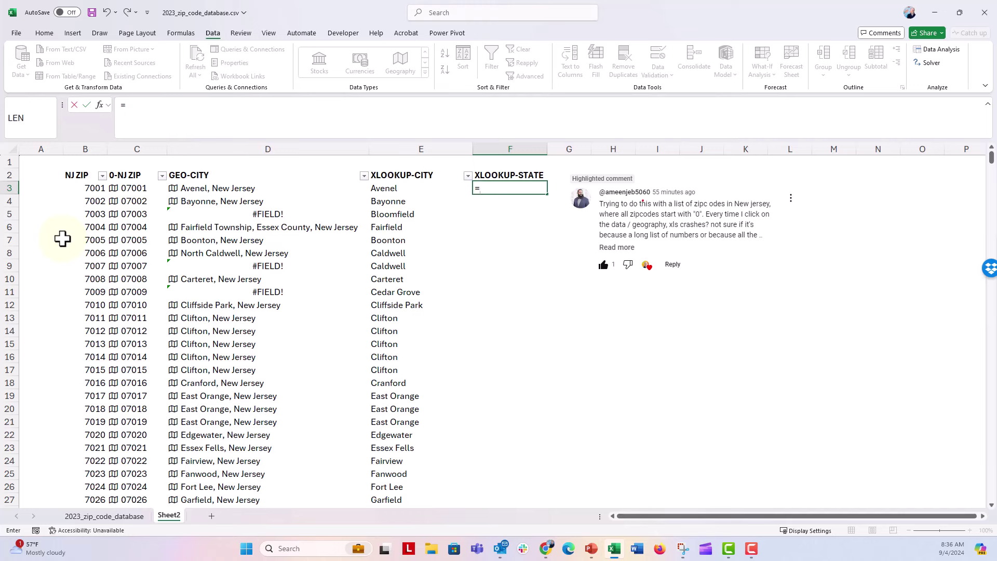
type("xlookup(")
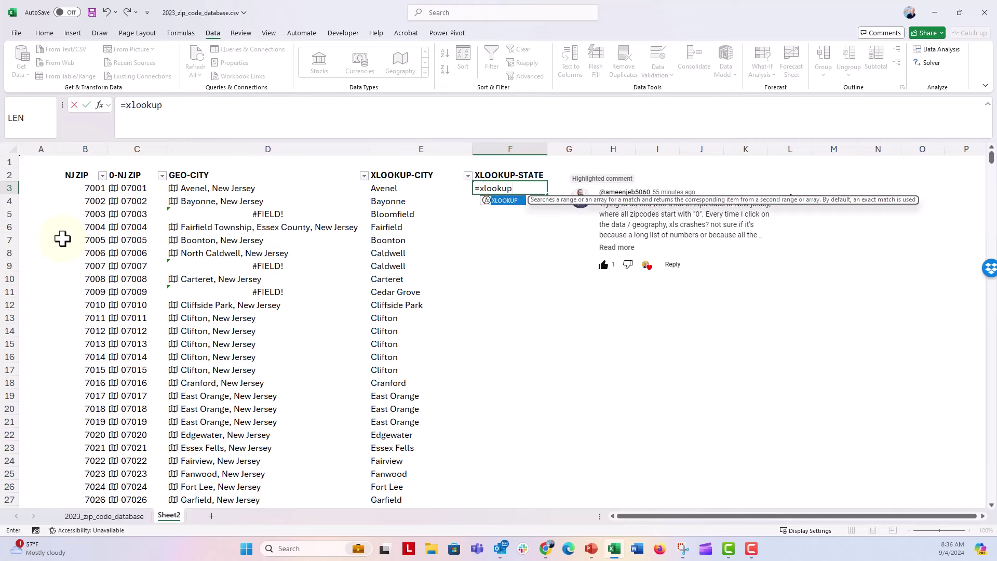
left_click(67, 194)
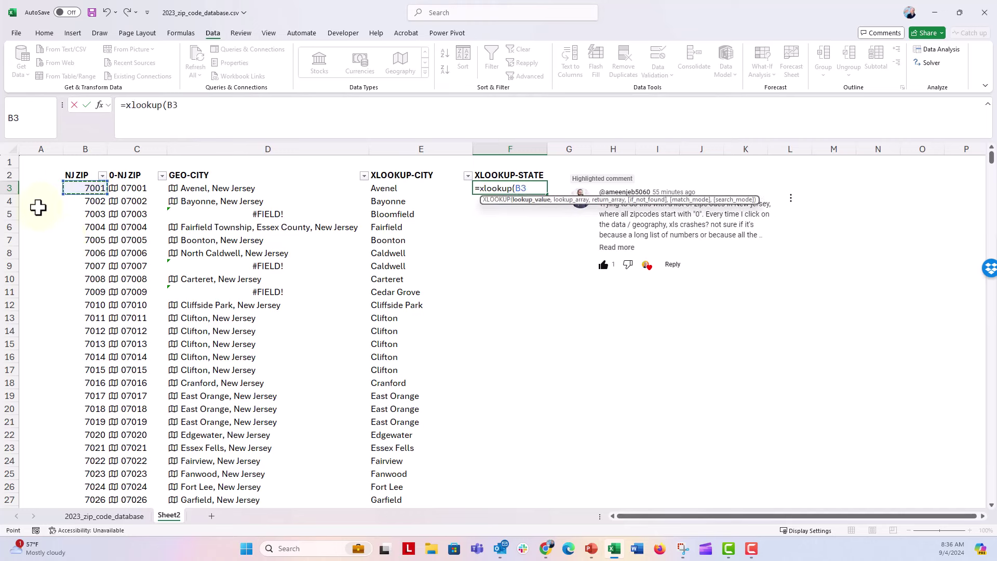
type(",")
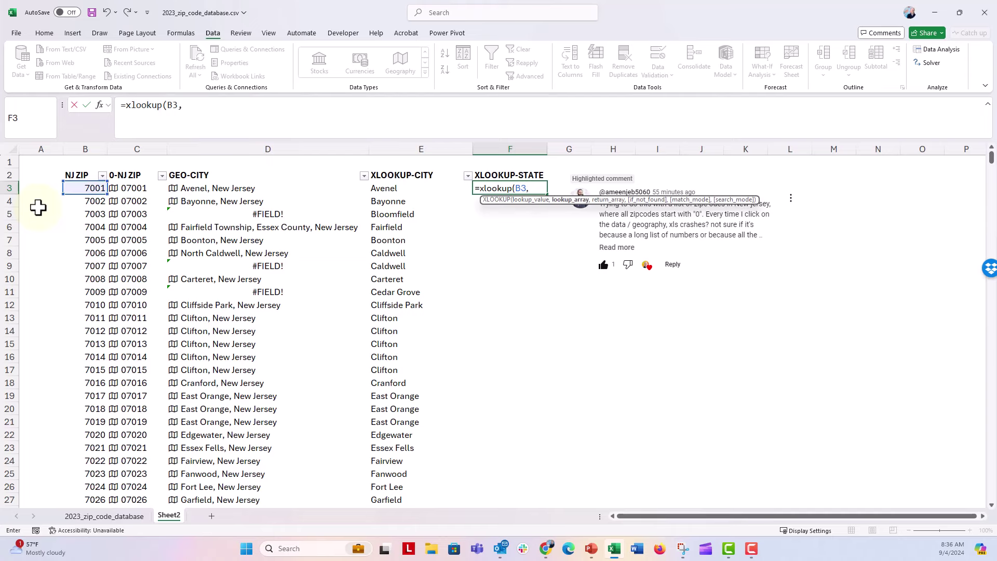
left_click(103, 516)
left_click(55, 141)
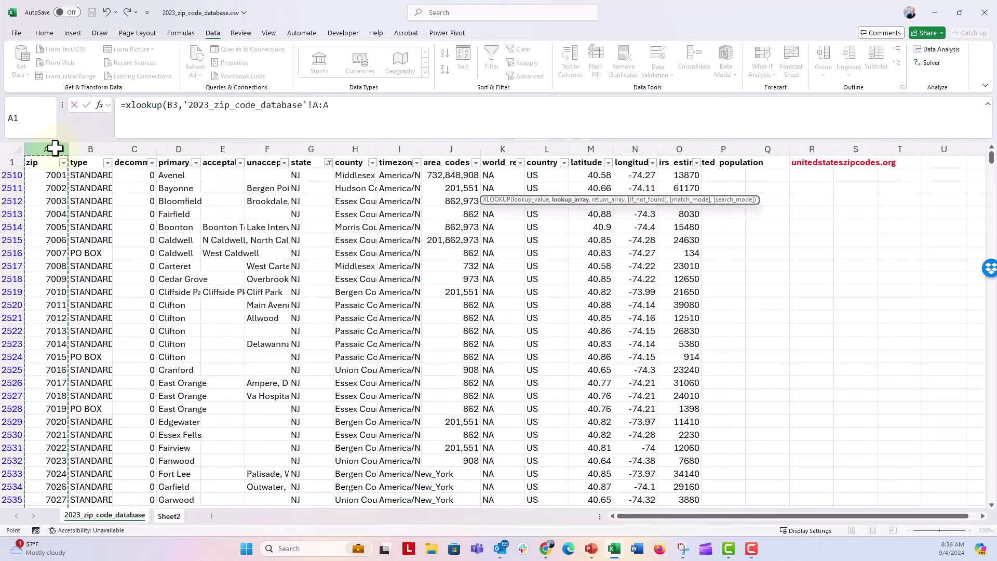
type(",")
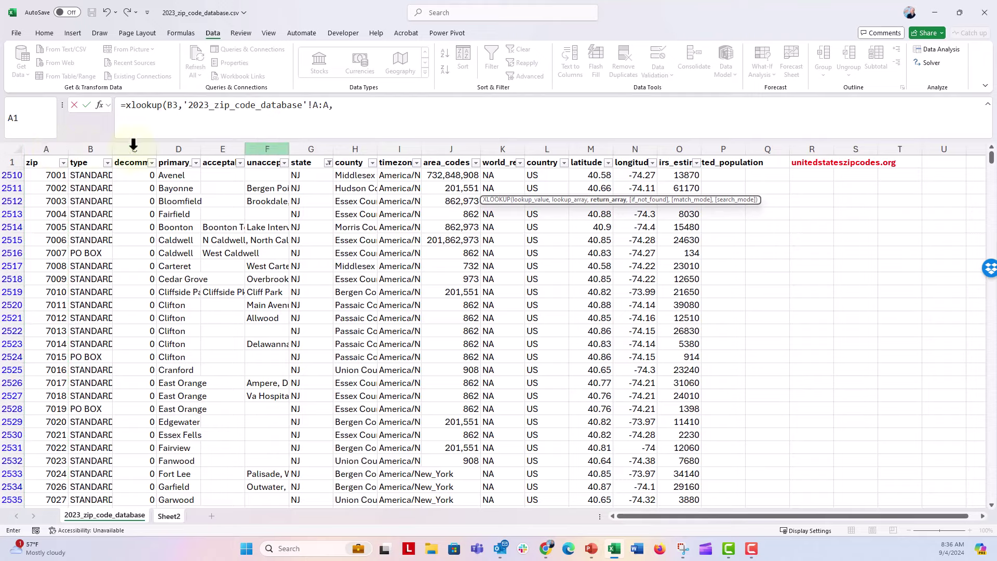
left_click(312, 149)
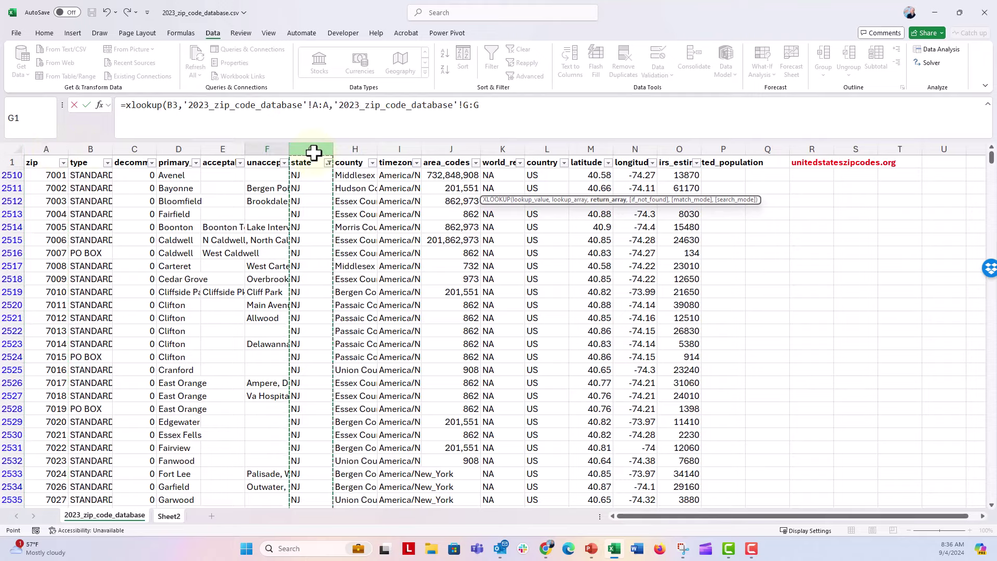
key("Return")
key("Up")
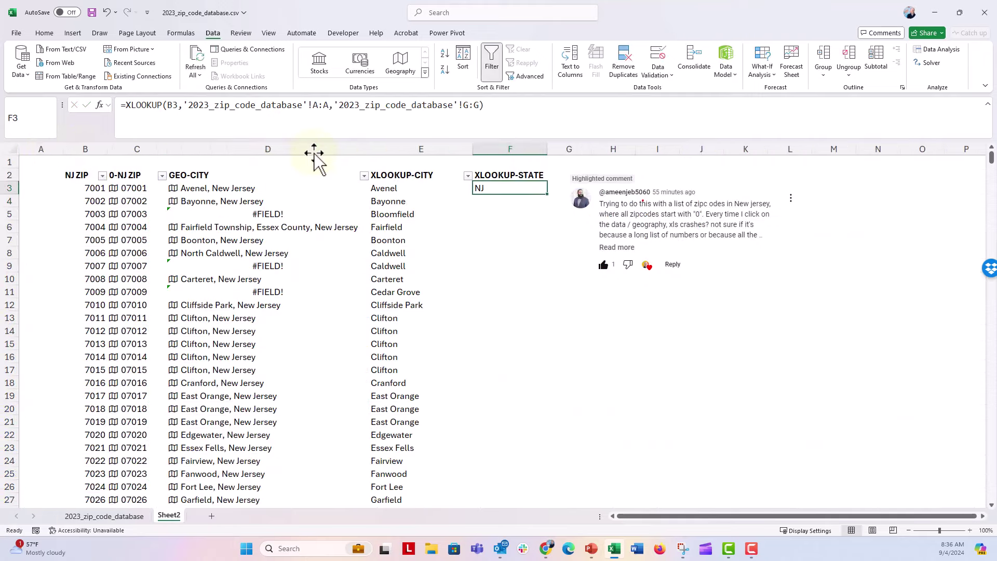
double_click(547, 196)
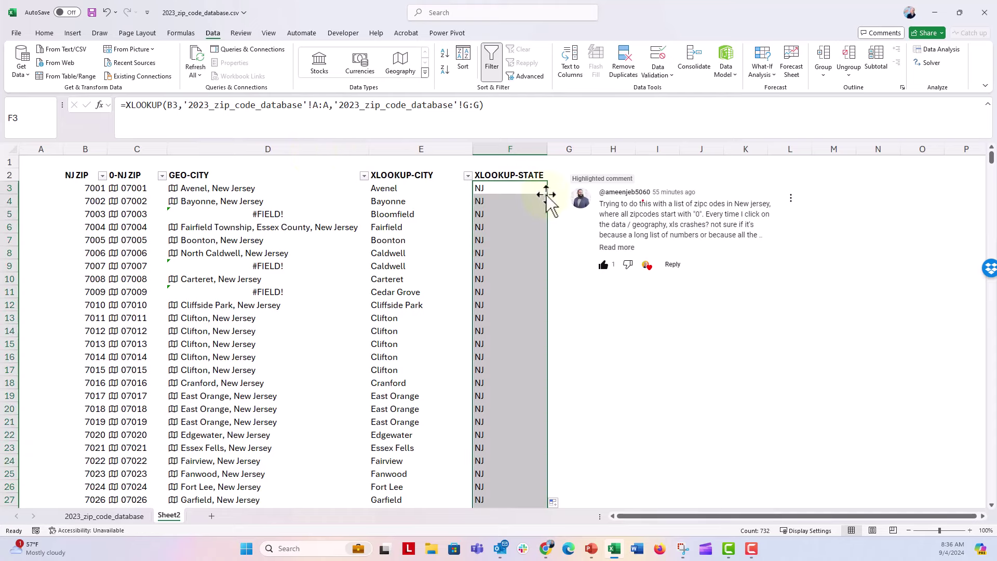
scroll(545, 195, "down", 13)
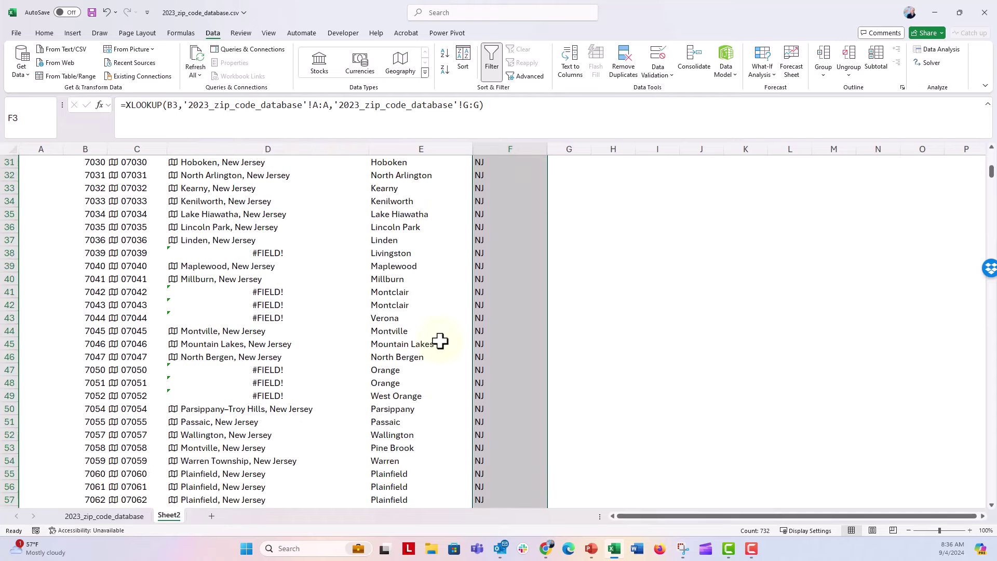
scroll(439, 341, "down", 16)
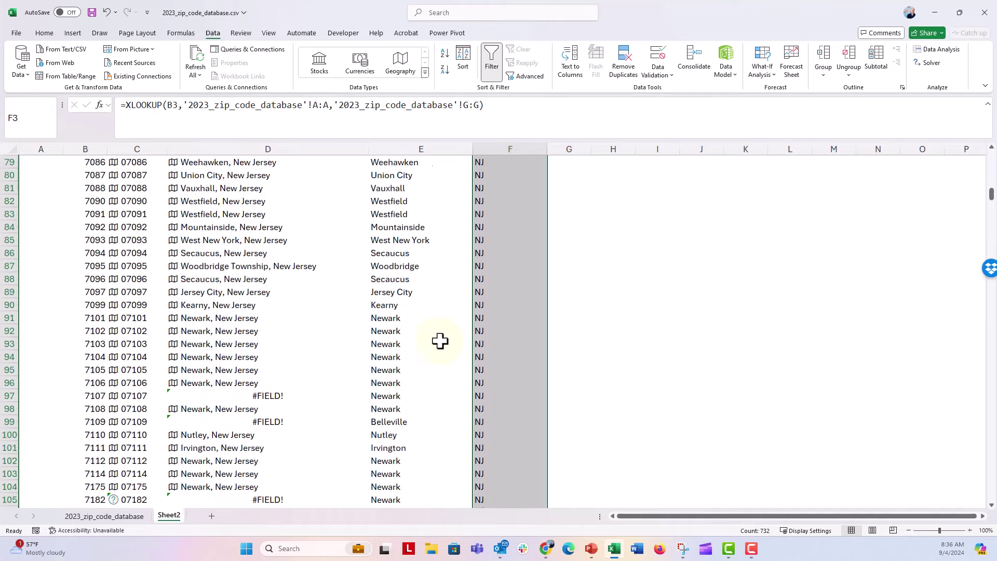
scroll(439, 341, "down", 19)
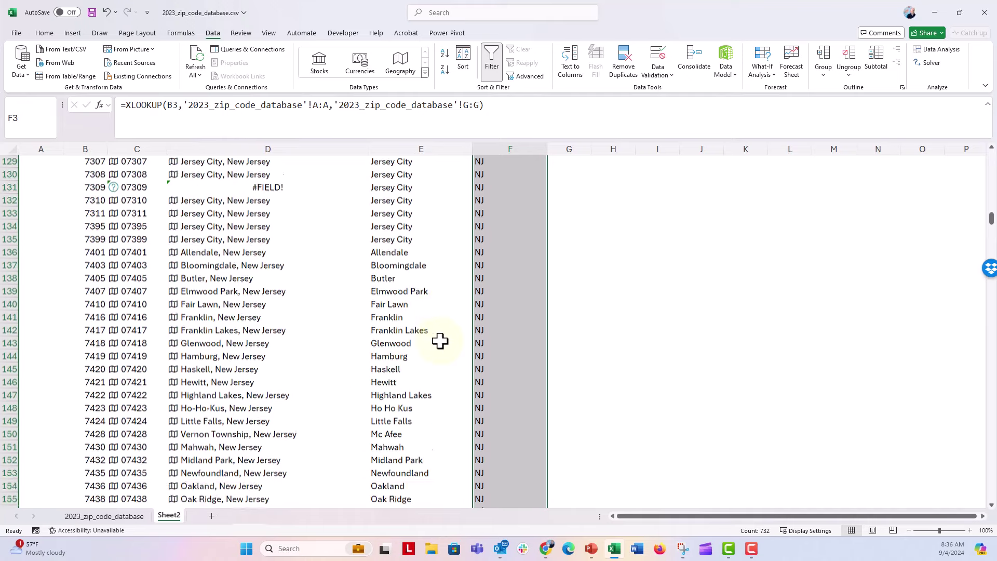
scroll(440, 340, "down", 20)
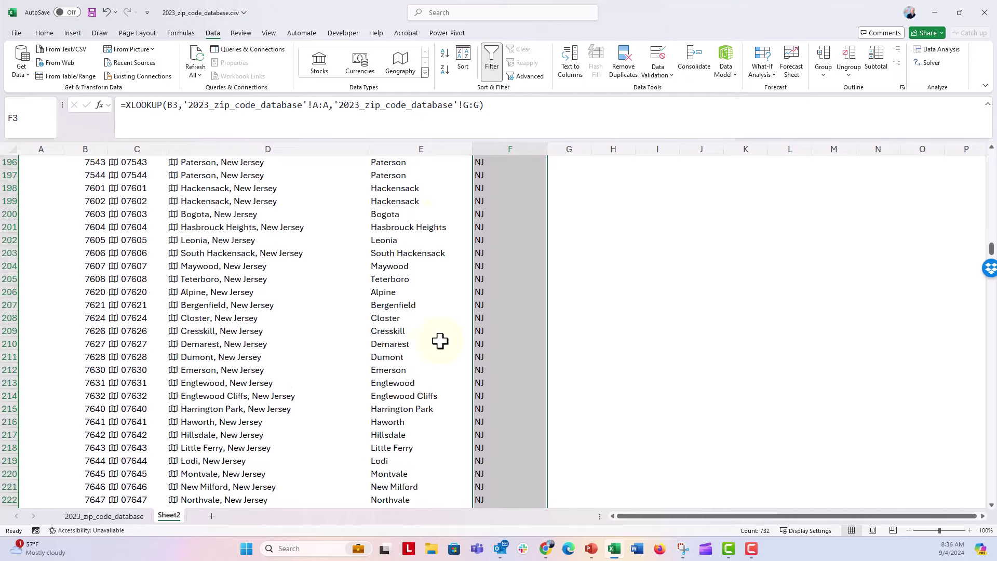
scroll(440, 340, "down", 20)
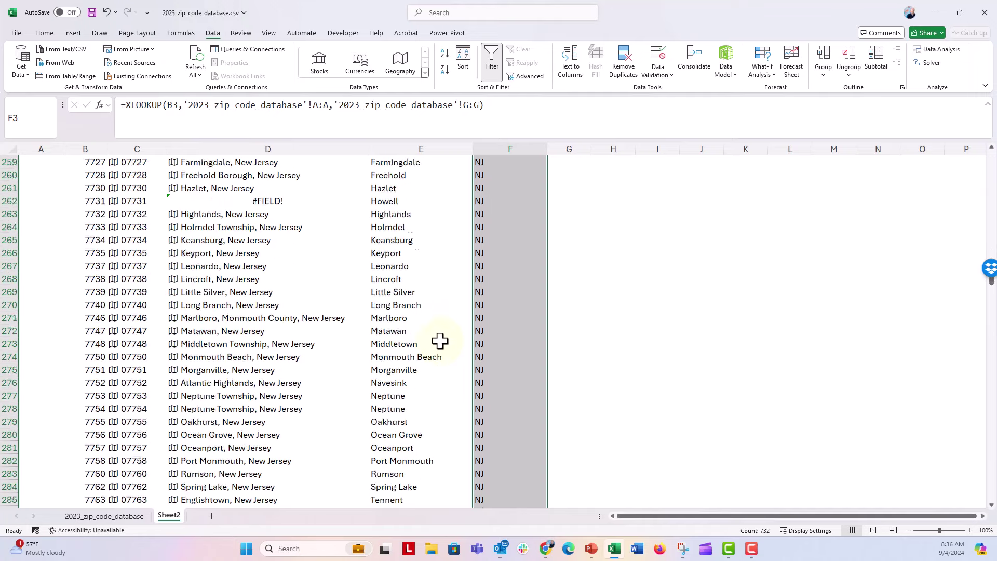
scroll(440, 341, "down", 19)
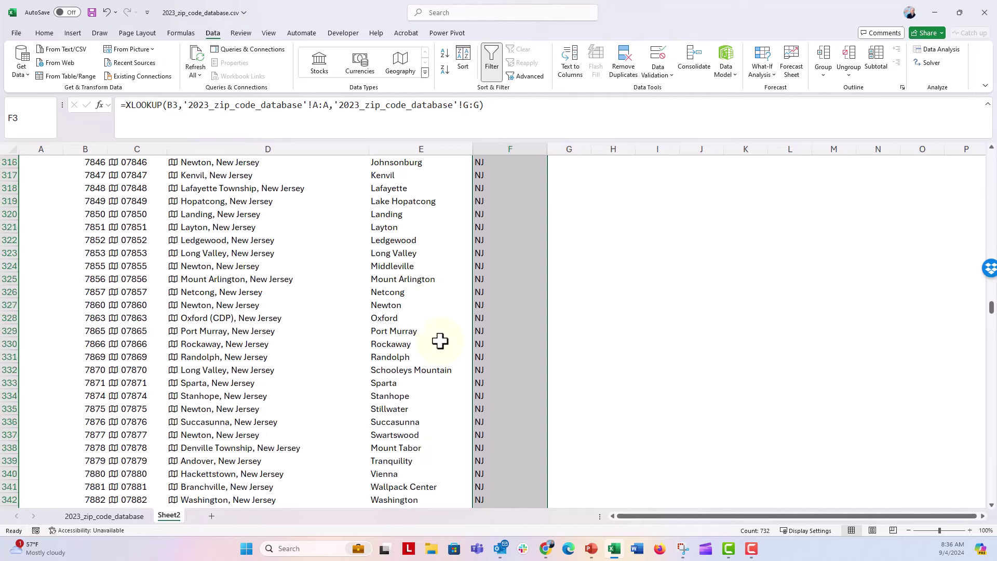
left_click(131, 518)
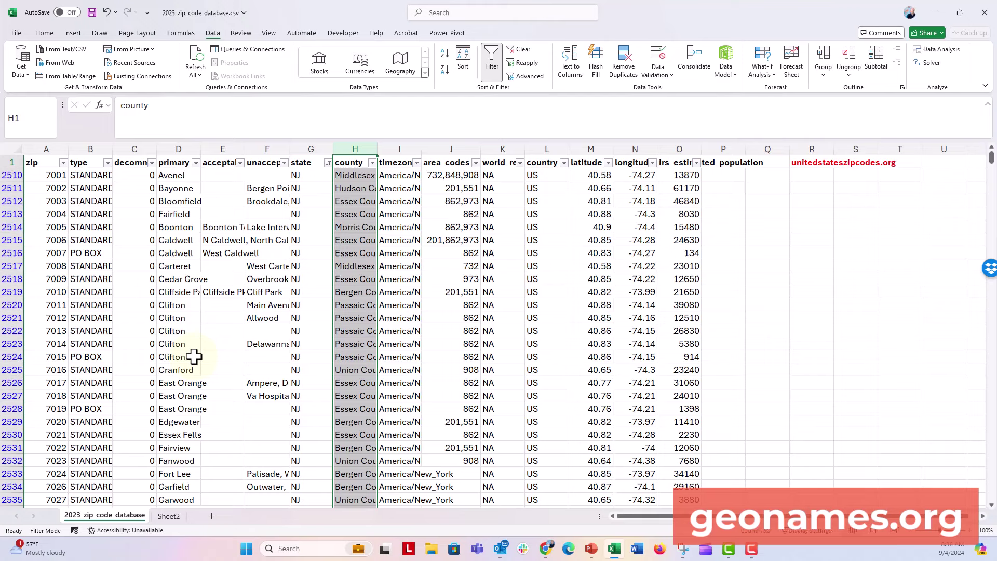
left_click(169, 517)
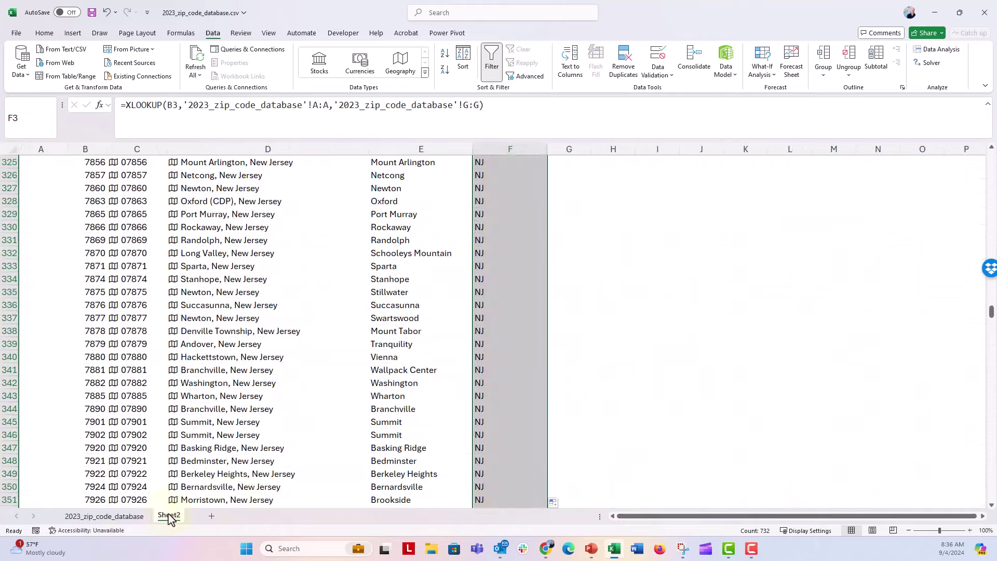
left_click_drag(991, 311, 992, 143)
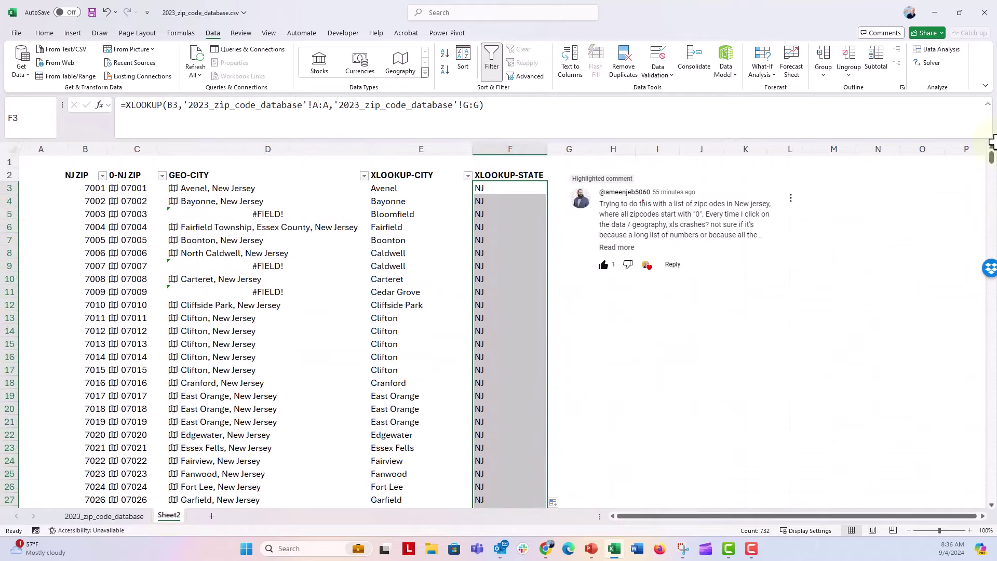
left_click(75, 188)
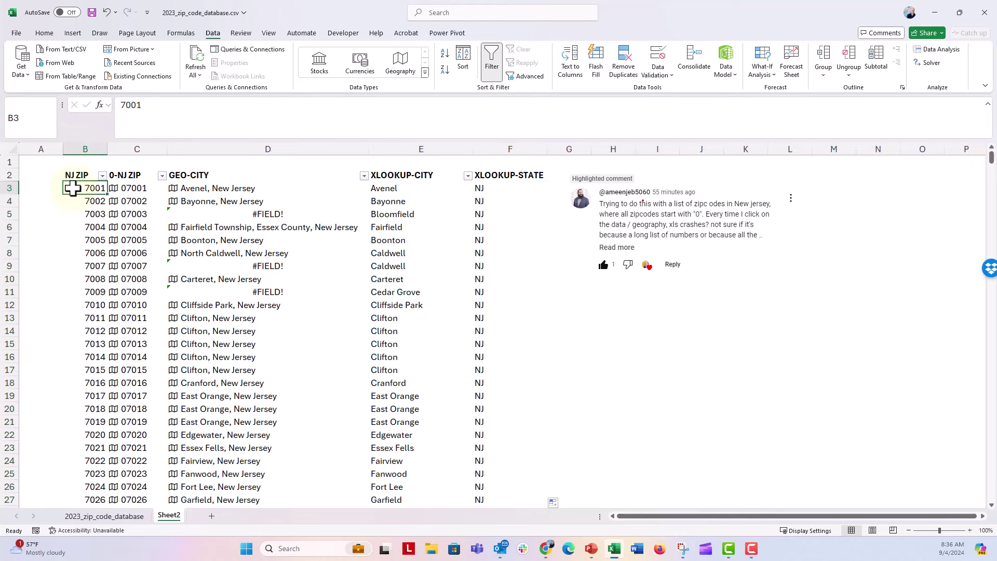
left_click(123, 188)
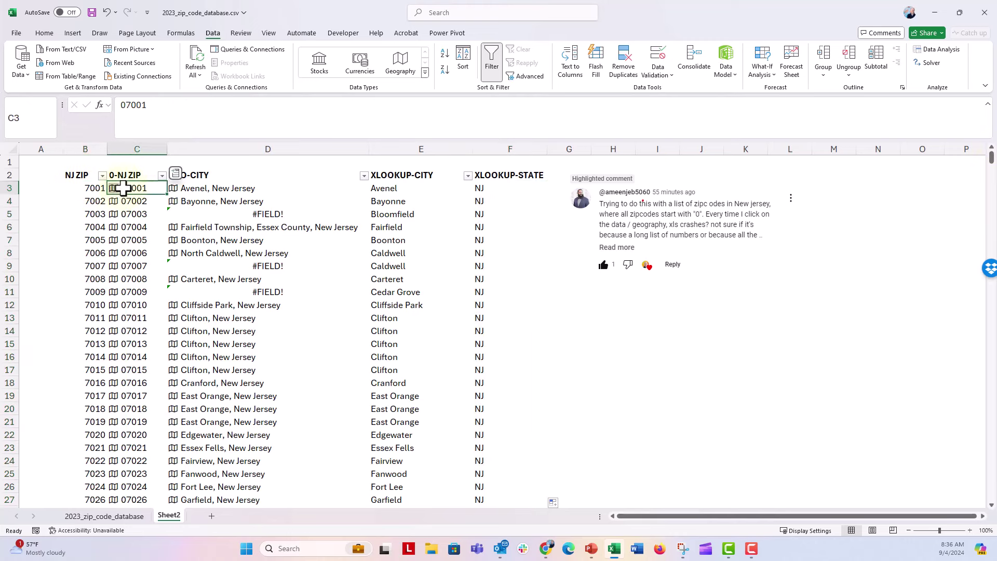